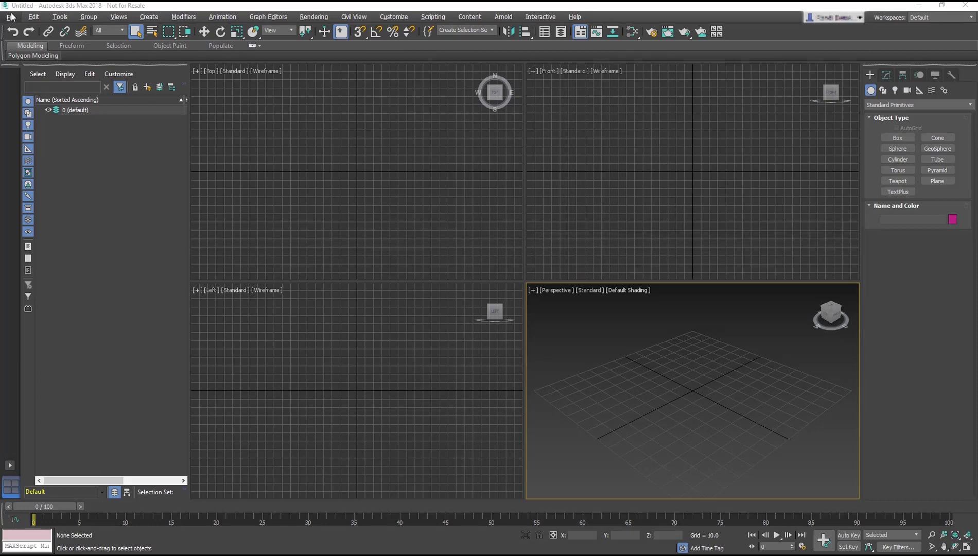
- Open Animation_Path_Start.max from the 08_Animation folder and make the Paths layer visible
click(11, 17)
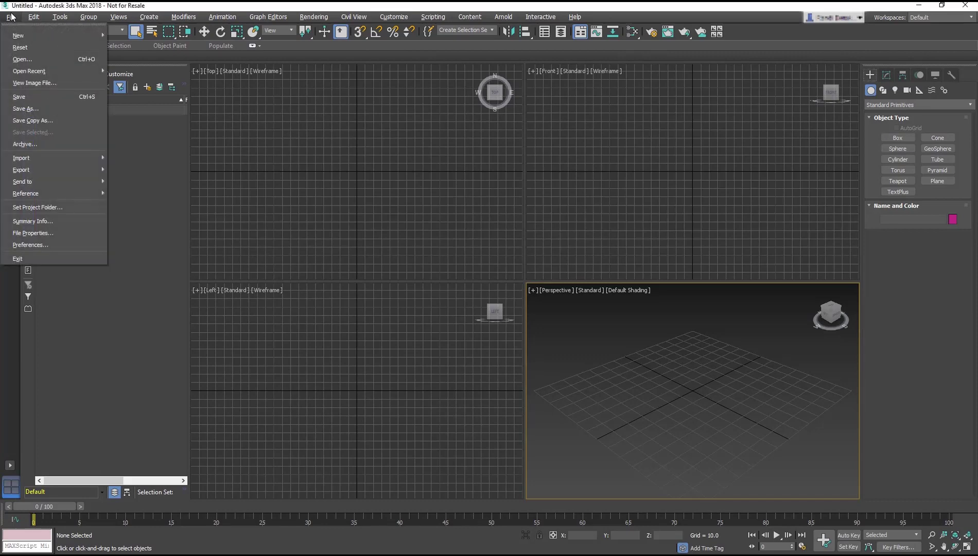
click(22, 59)
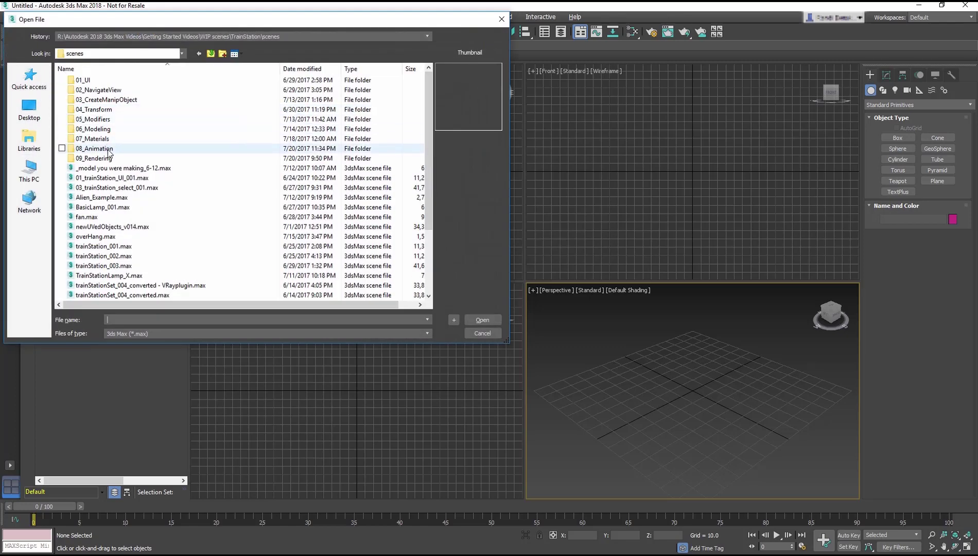
double_click(108, 150)
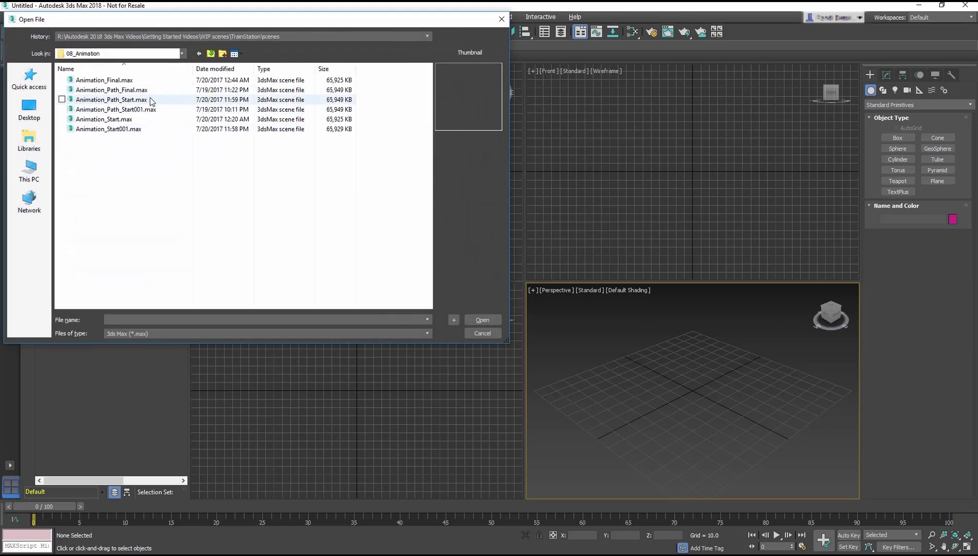
click(121, 101)
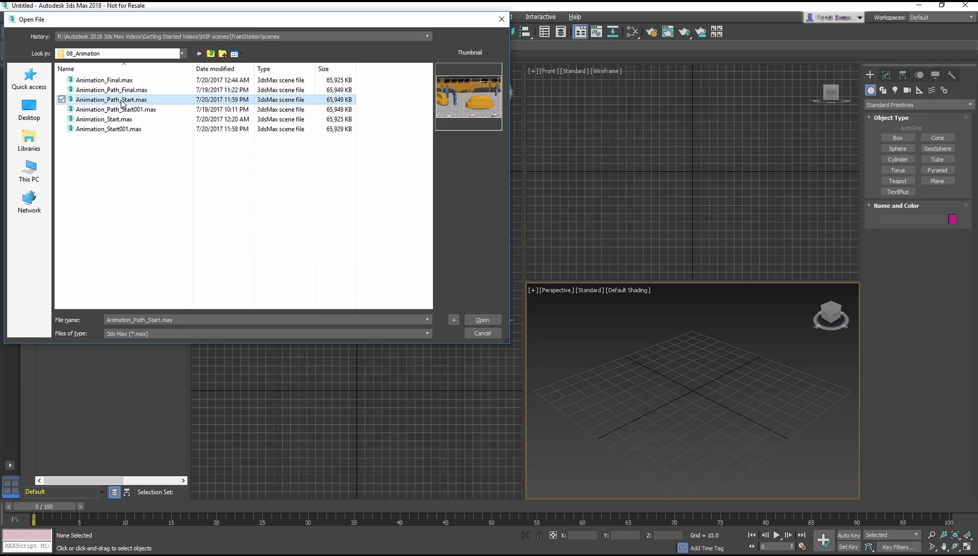
double_click(122, 103)
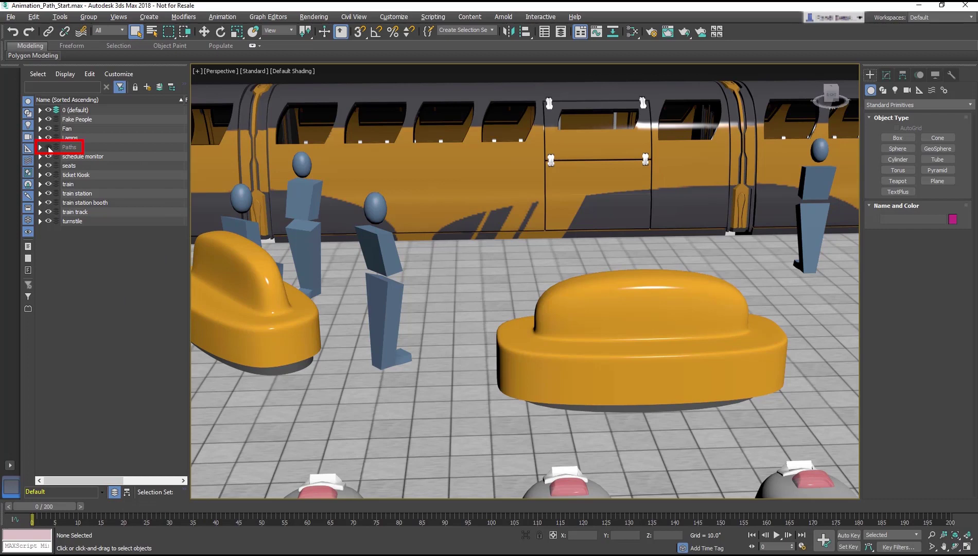
click(48, 148)
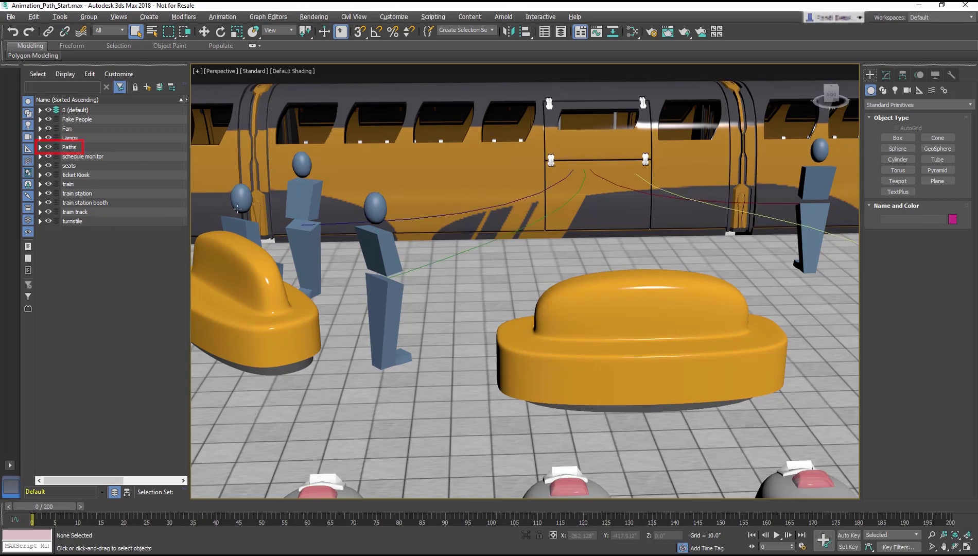
- Assign a Path Constraint controller to the position track of standPerson002, the figure standing farthest along the platform near the train
click(814, 176)
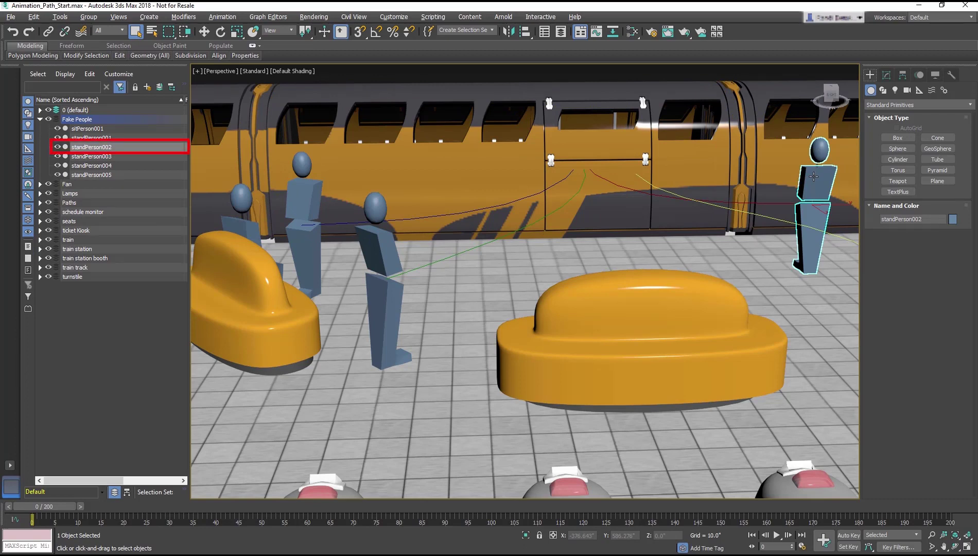
click(920, 76)
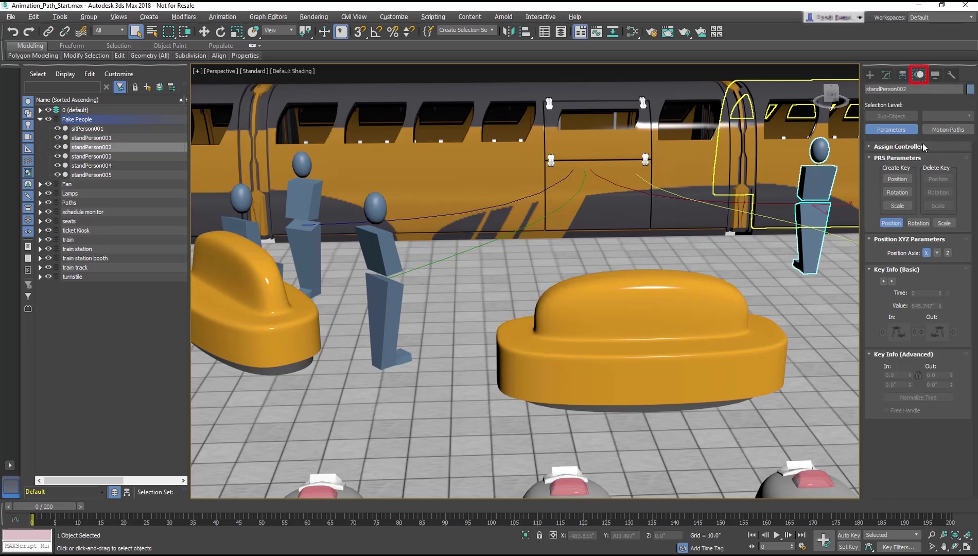
click(928, 145)
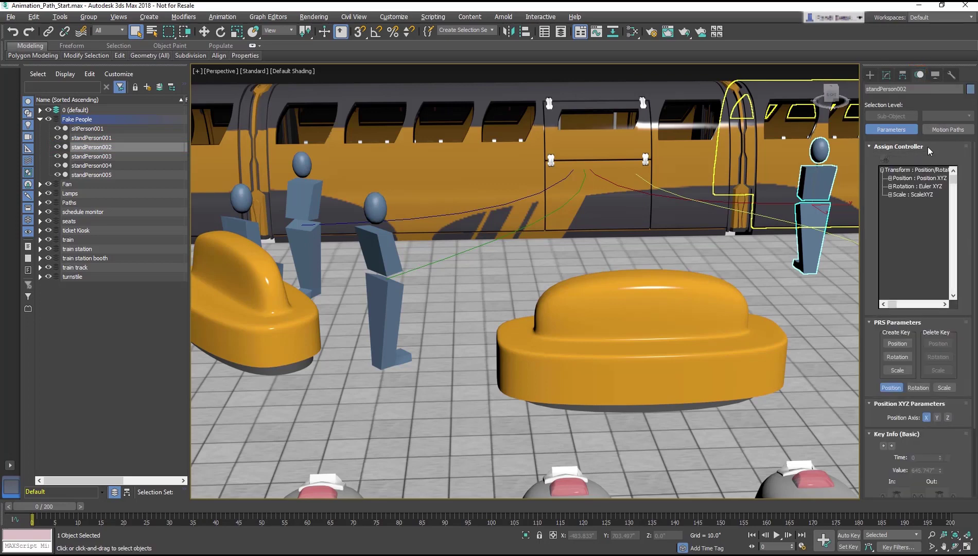
click(933, 178)
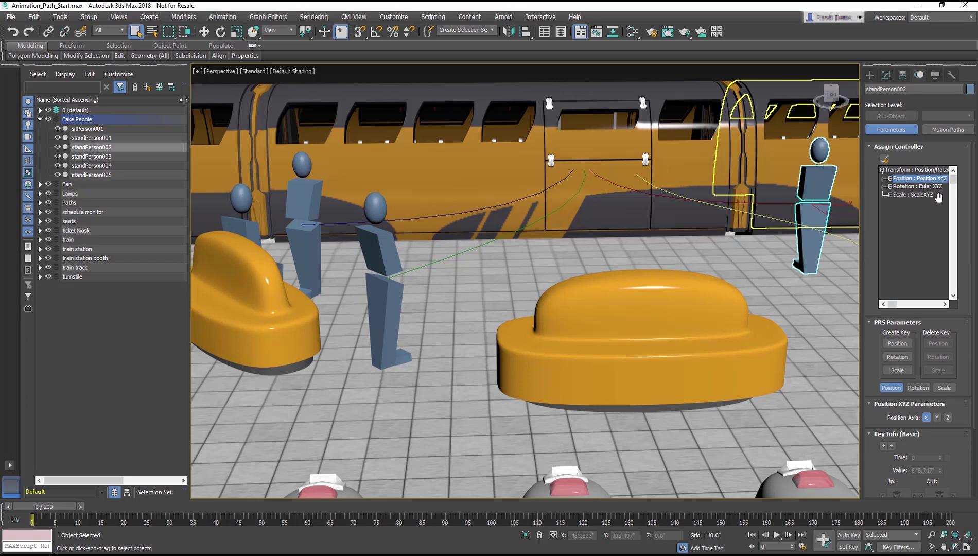
click(885, 160)
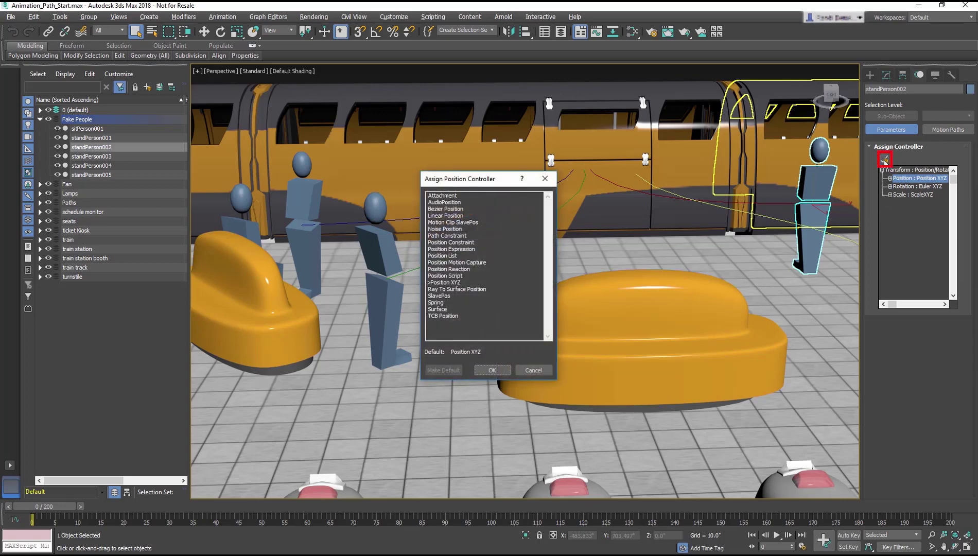
click(445, 235)
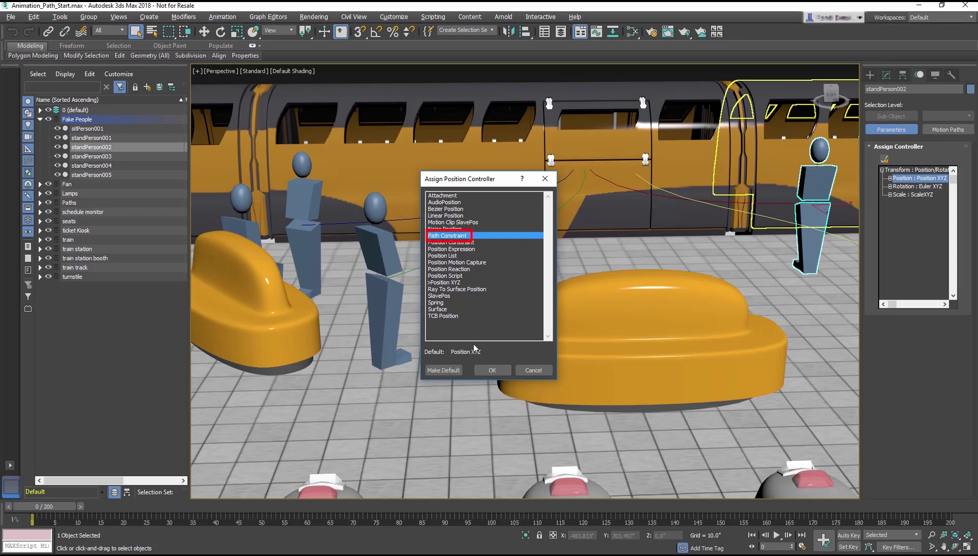
click(489, 371)
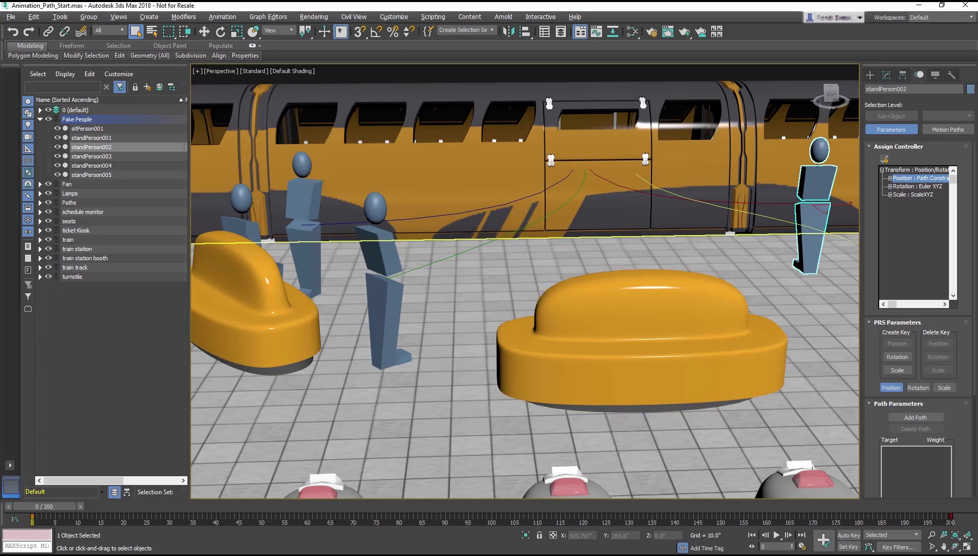
- Add the red spline standPerson002_Path as the target of standPerson002's path constraint
scroll(958, 334, down, 5)
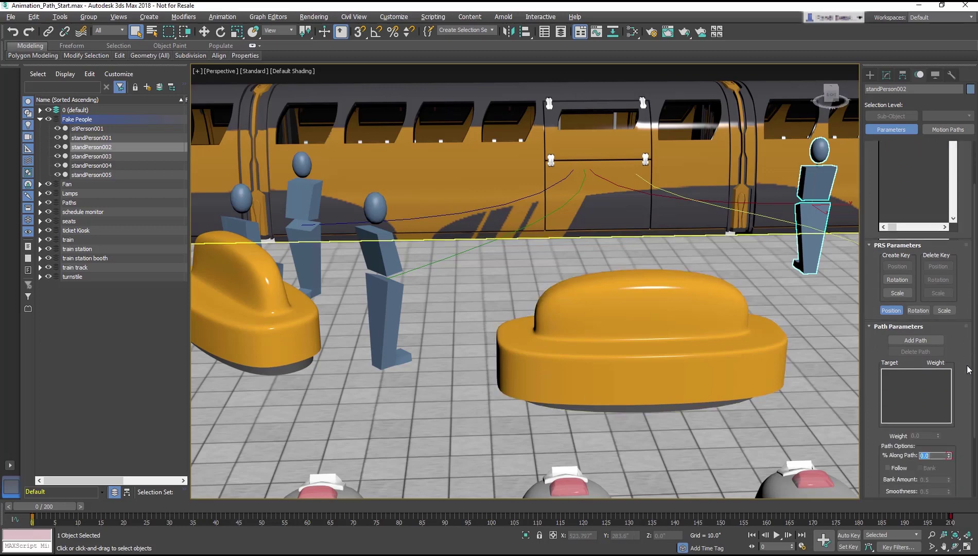
click(929, 278)
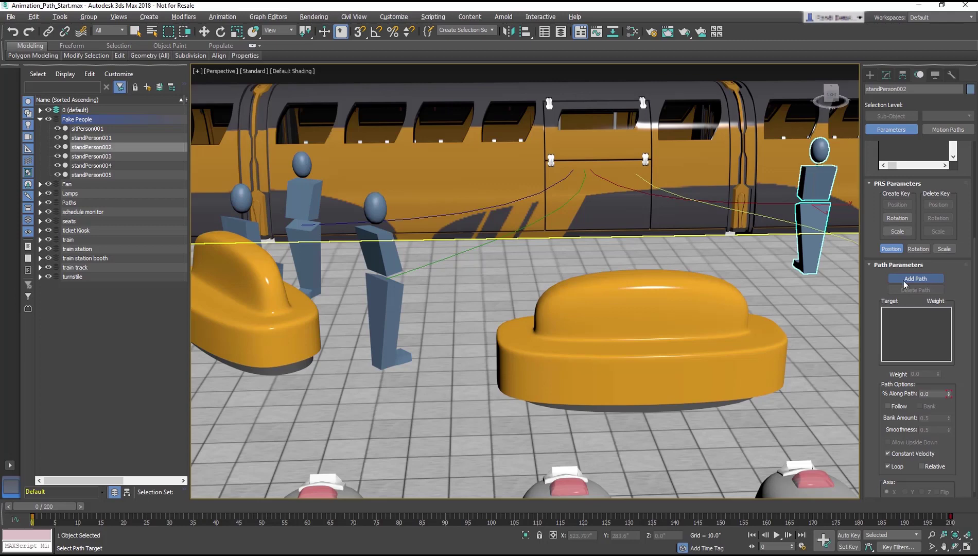
click(775, 203)
right_click(775, 203)
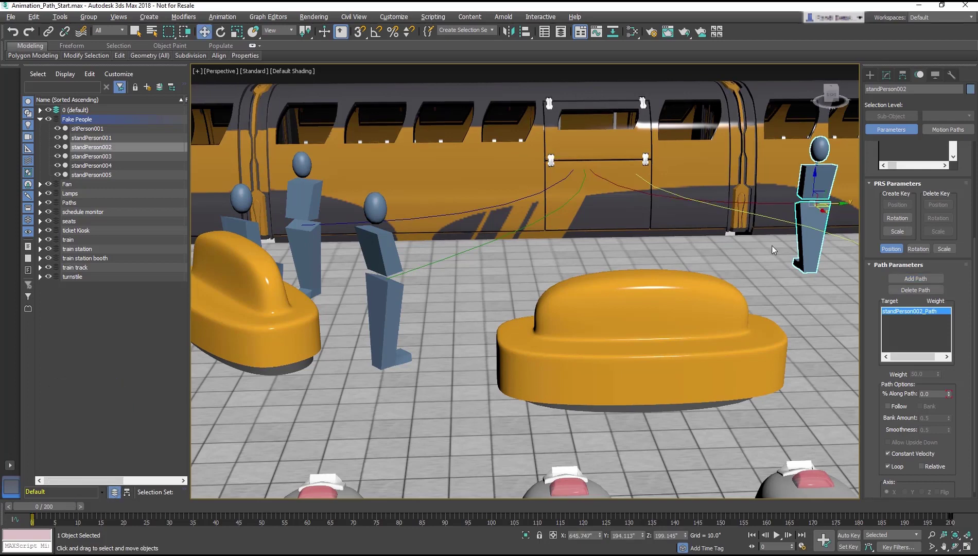
- Preview standPerson002's movement along the path and return the animation to frame 0
scroll(967, 425, down, 1)
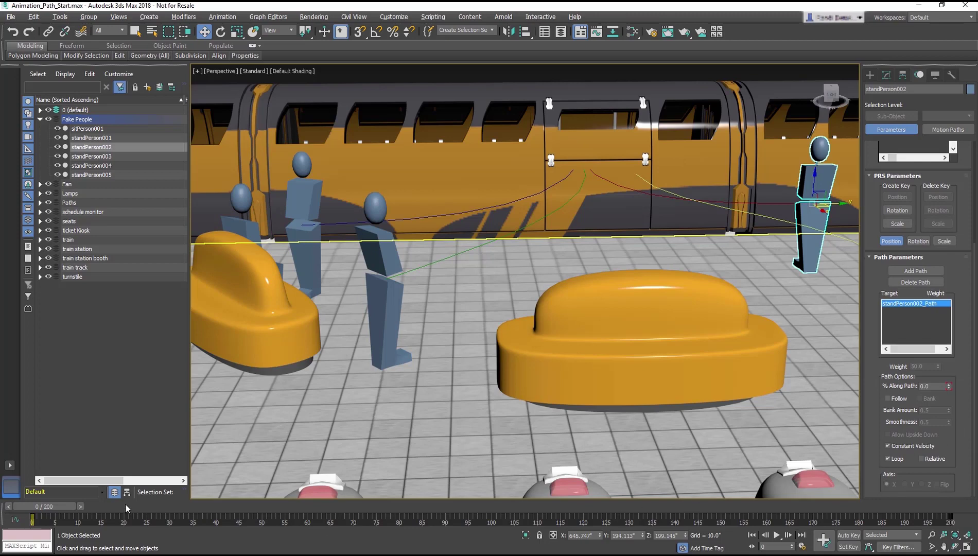
drag(57, 505, 103, 510)
key(/)
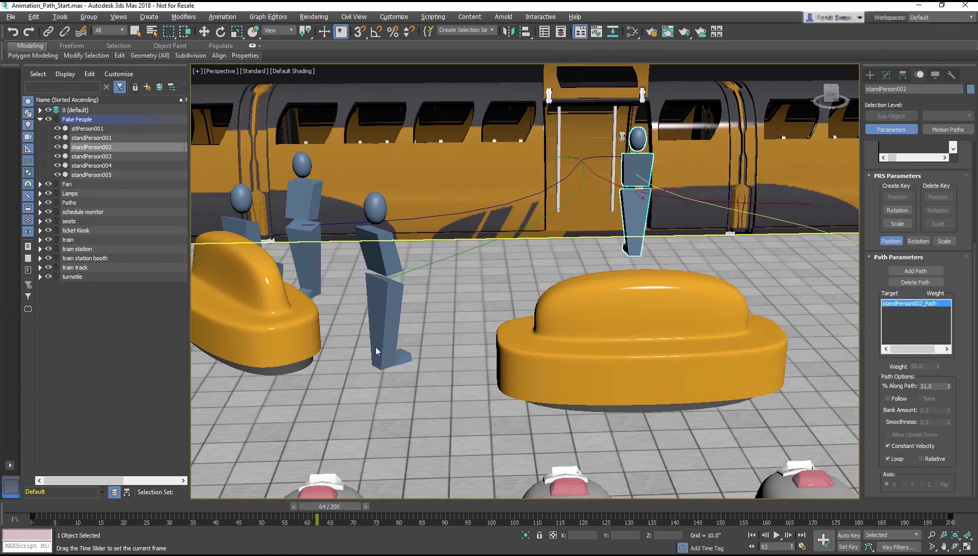
key(Home)
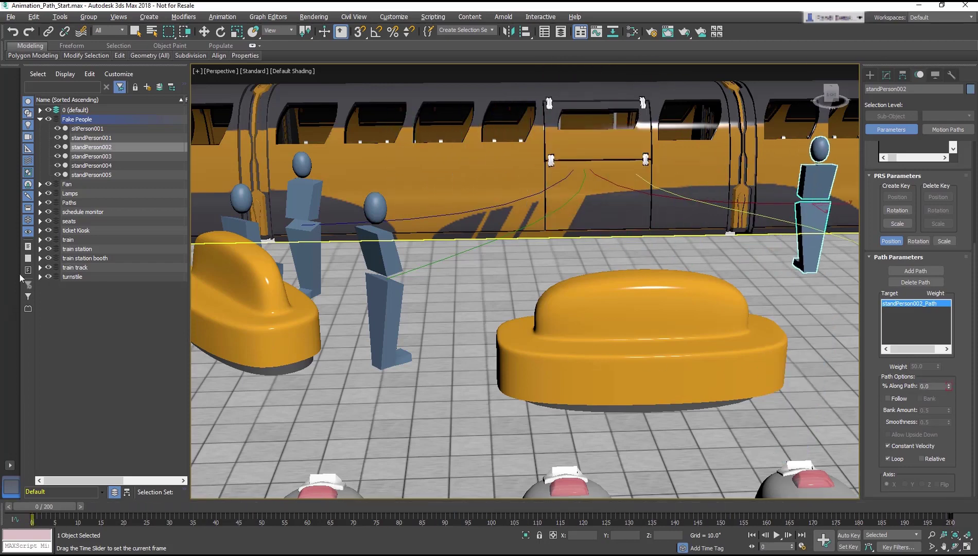
key(w)
middle_drag(541, 227, 543, 230)
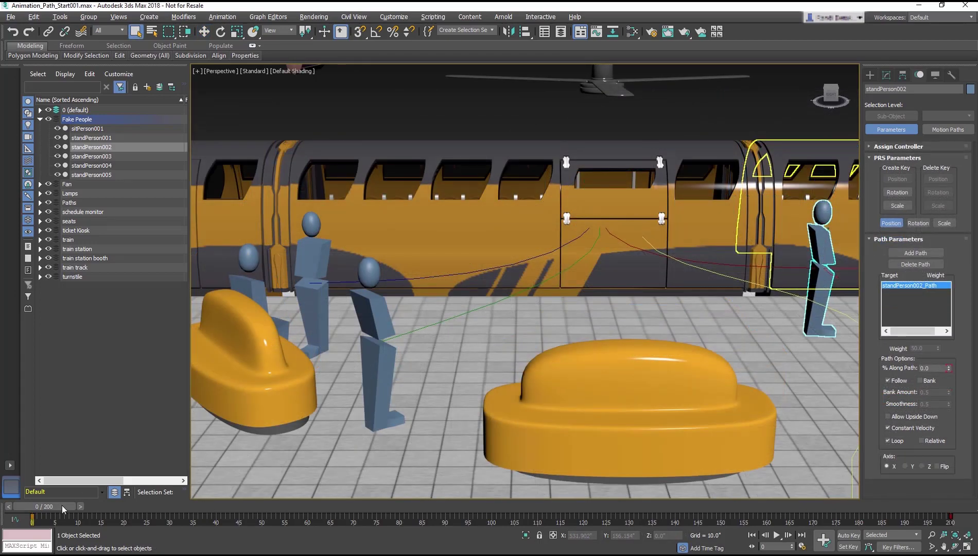
- Check standPerson002's facing at frame 15, flip its path constraint's X axis, and play back the animation
drag(63, 509, 128, 456)
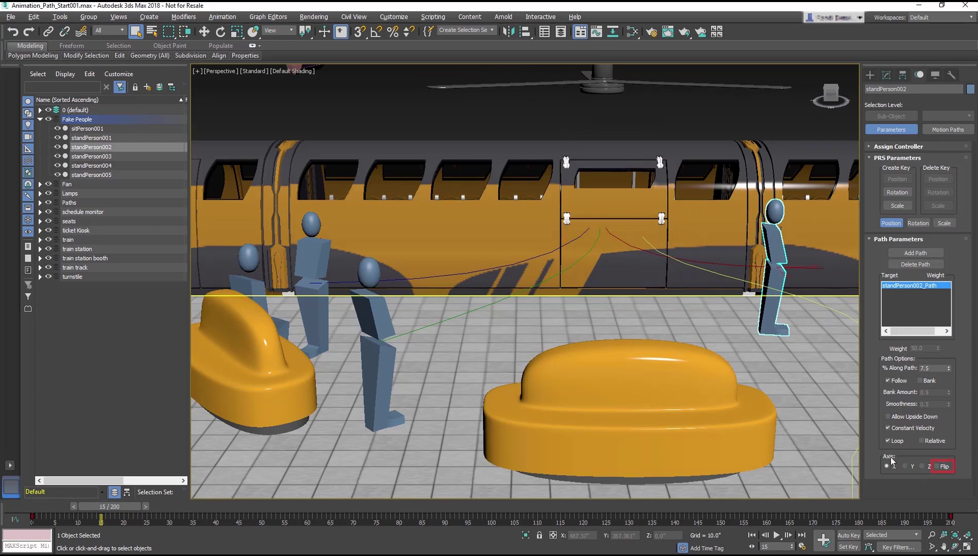
click(938, 467)
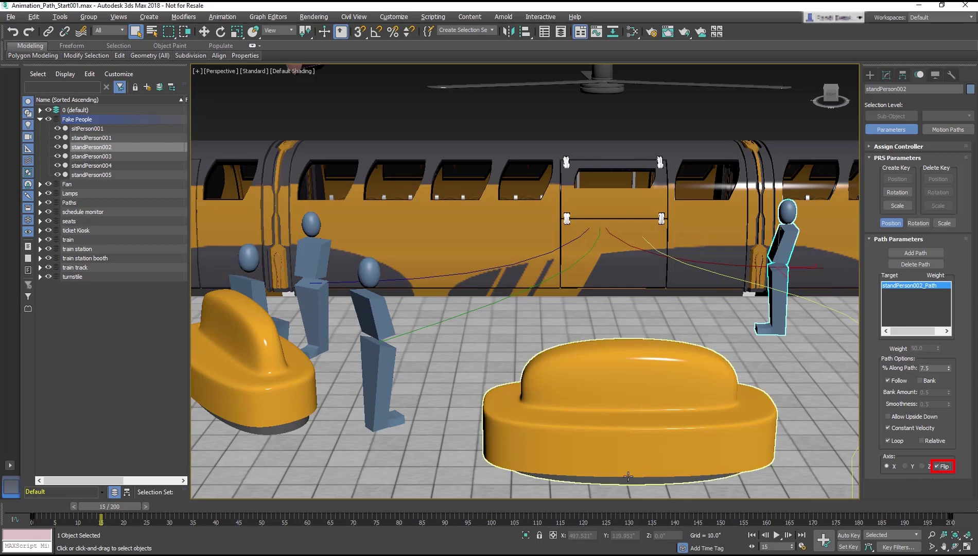
click(776, 536)
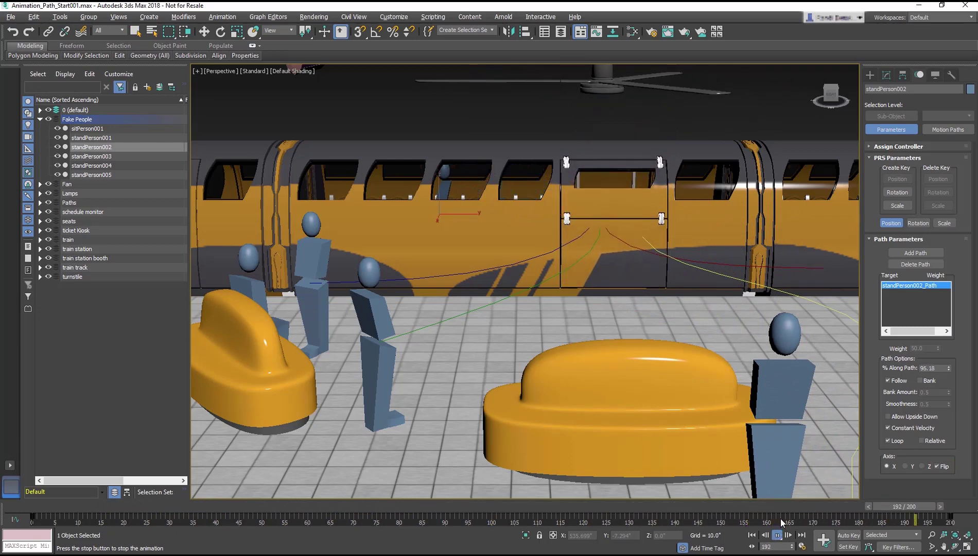
click(778, 535)
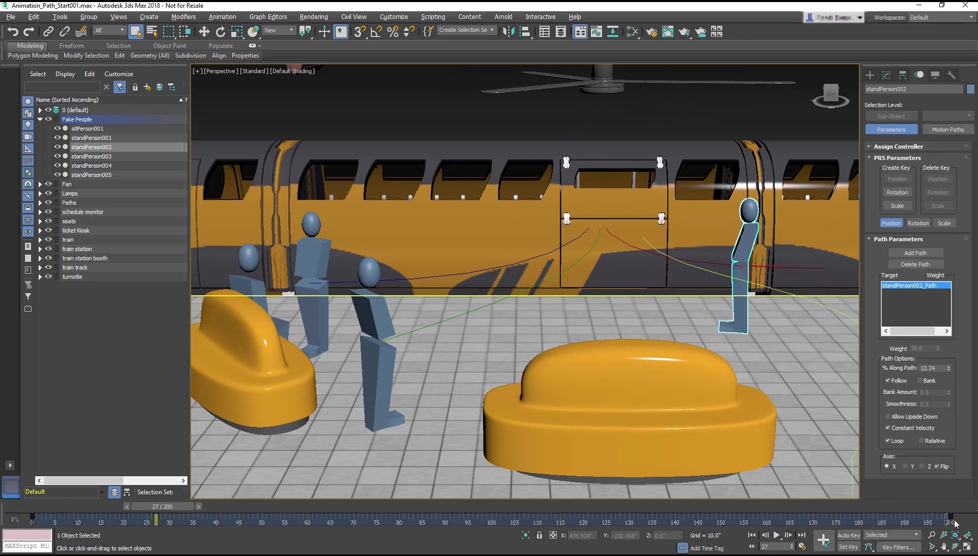
- Move standPerson002's start key to frame 50 and its end key to frame 120, and play back the new timing
drag(161, 510, 963, 510)
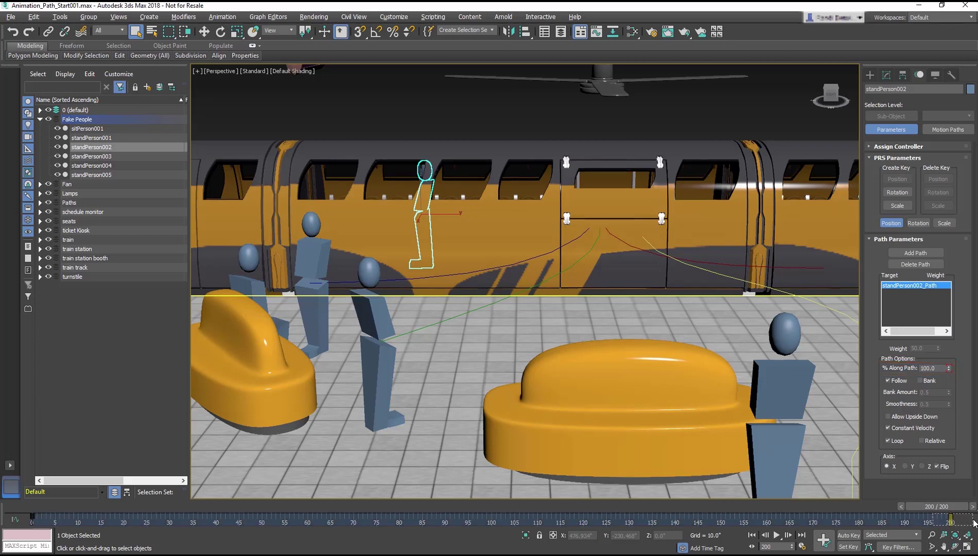
drag(959, 520, 922, 521)
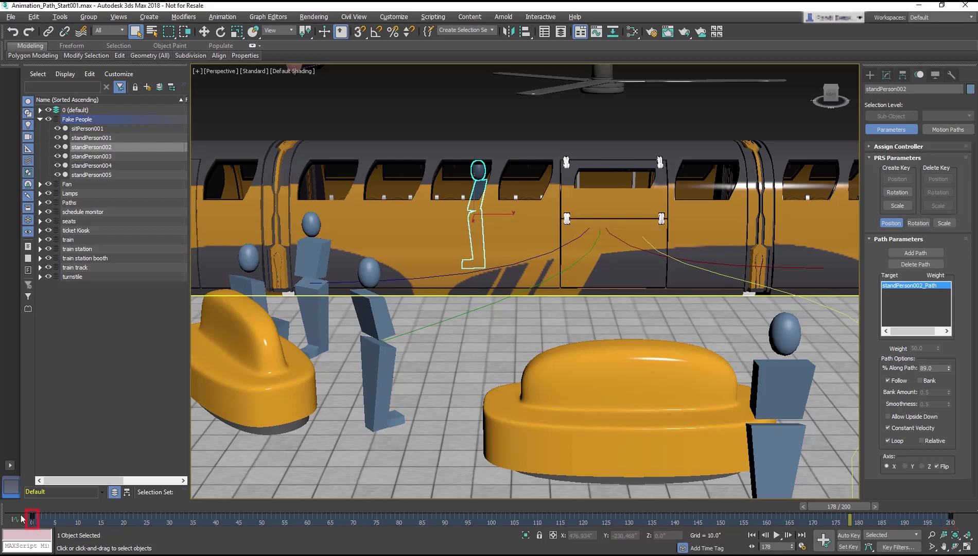
drag(31, 516, 267, 538)
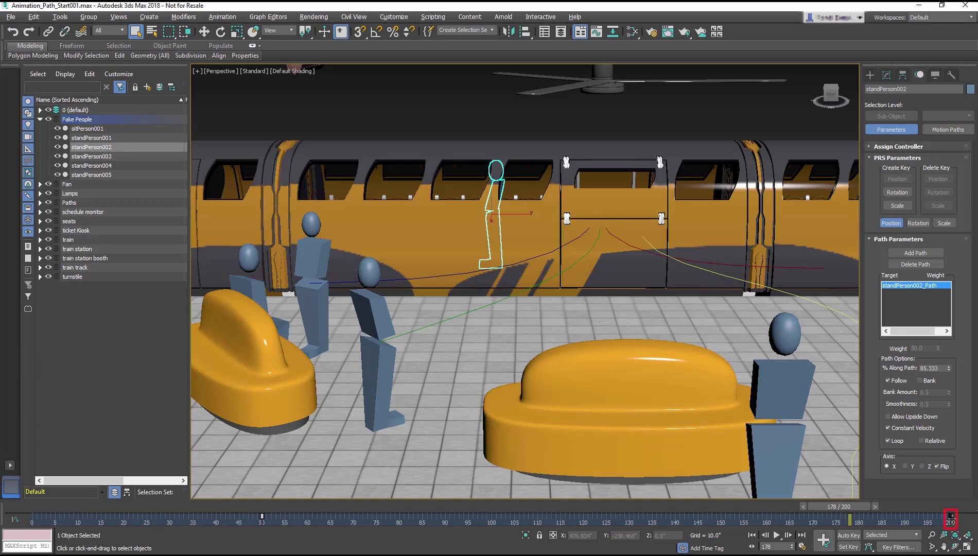
drag(951, 518, 584, 528)
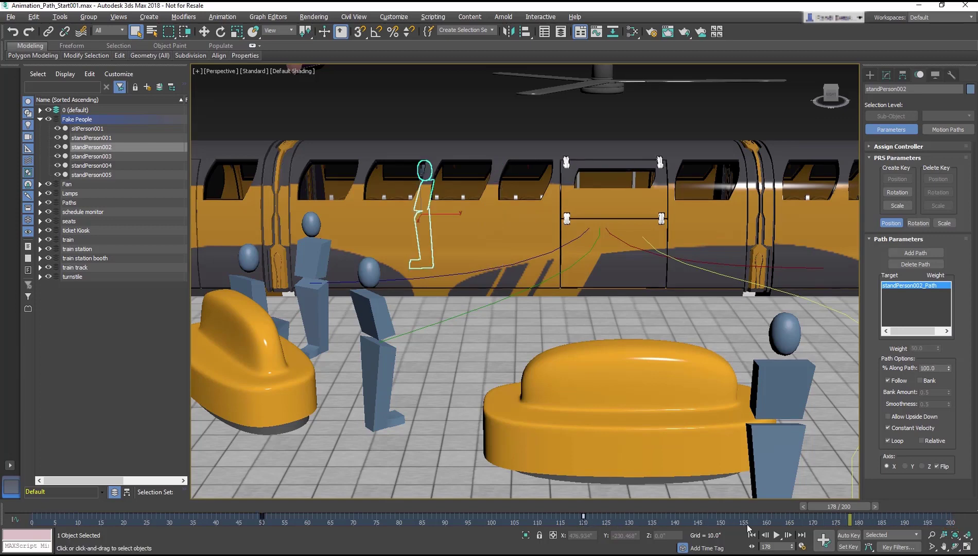
click(778, 536)
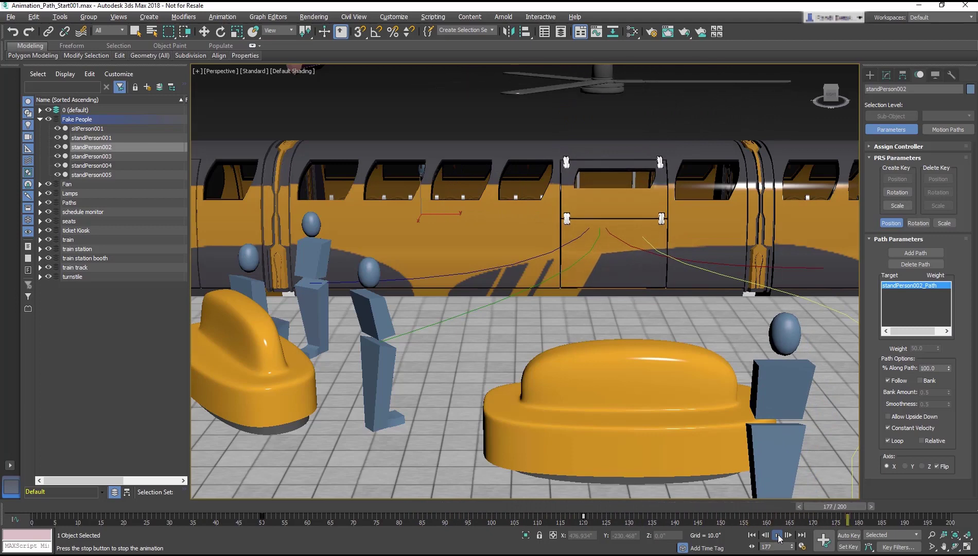
click(778, 536)
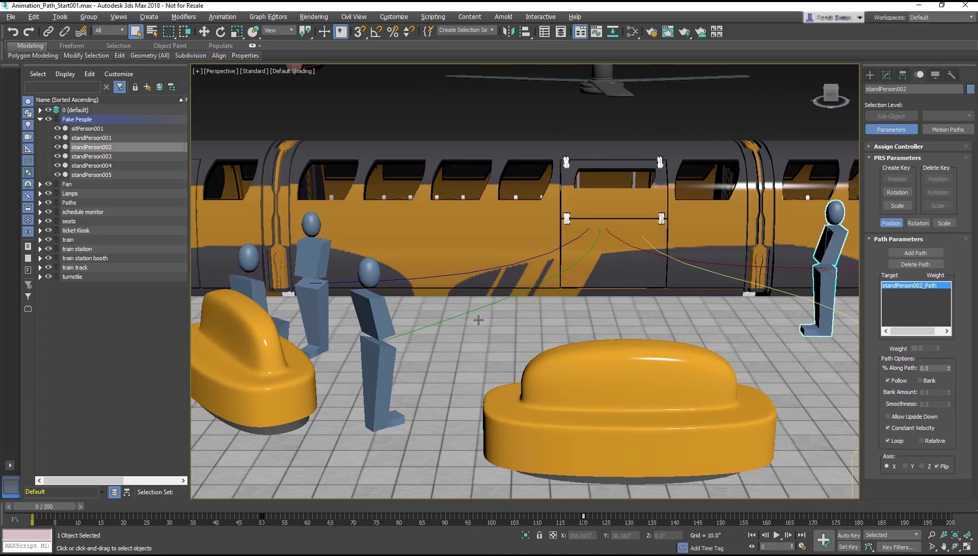
- Assign a Path Constraint controller to the position of standPerson004, the standing figure at the start of the green spline
click(371, 320)
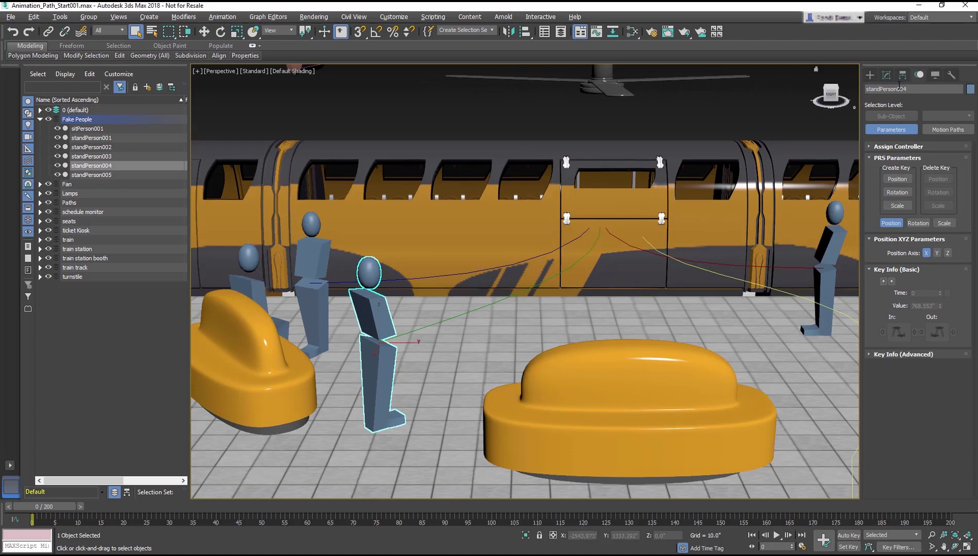
click(949, 146)
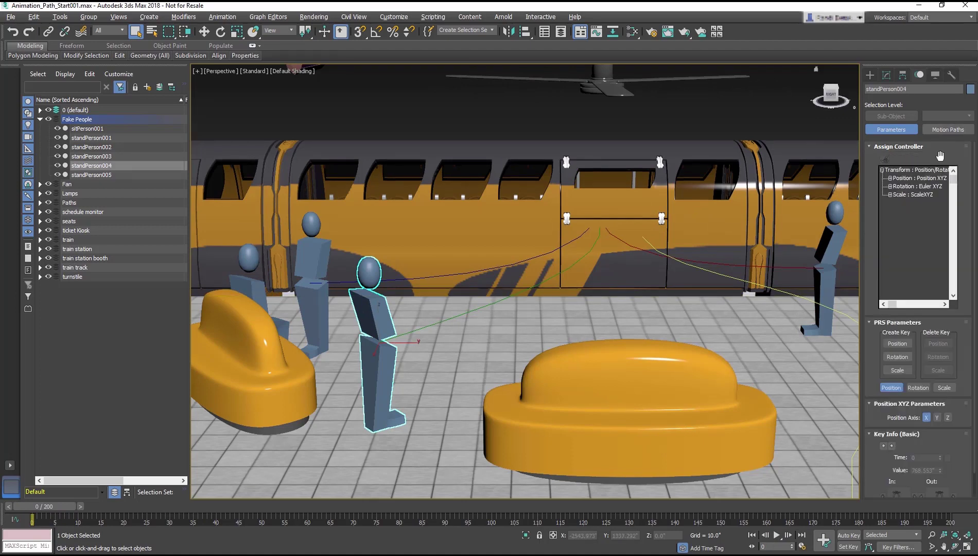
click(931, 178)
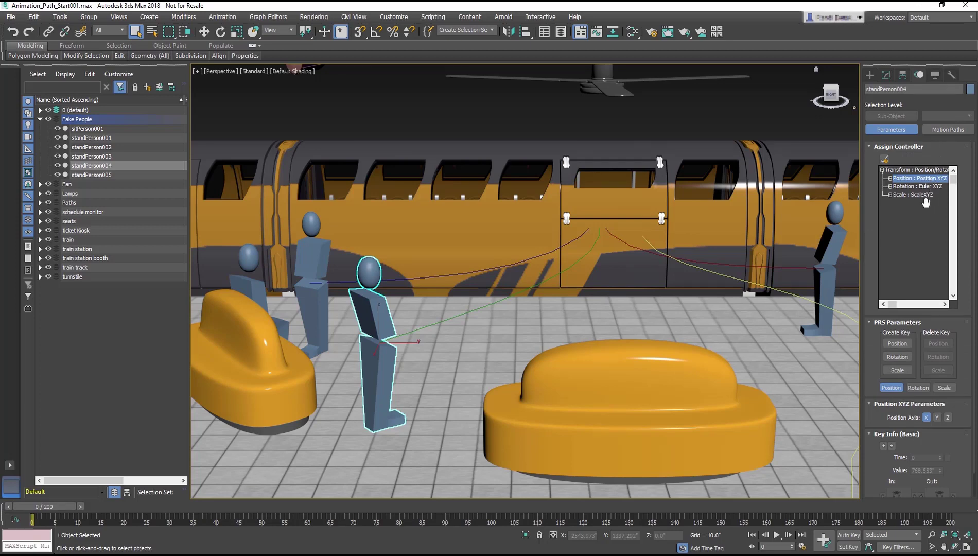
click(885, 161)
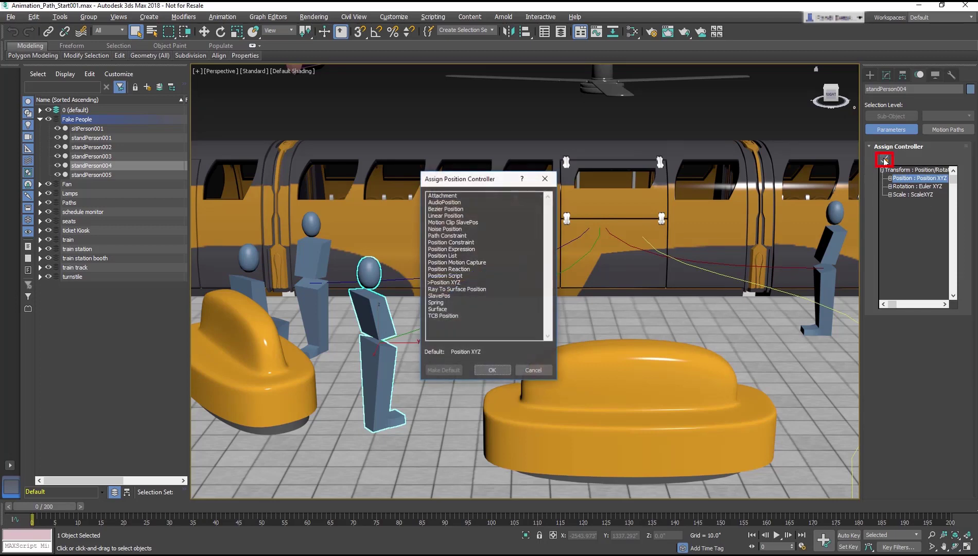
click(452, 236)
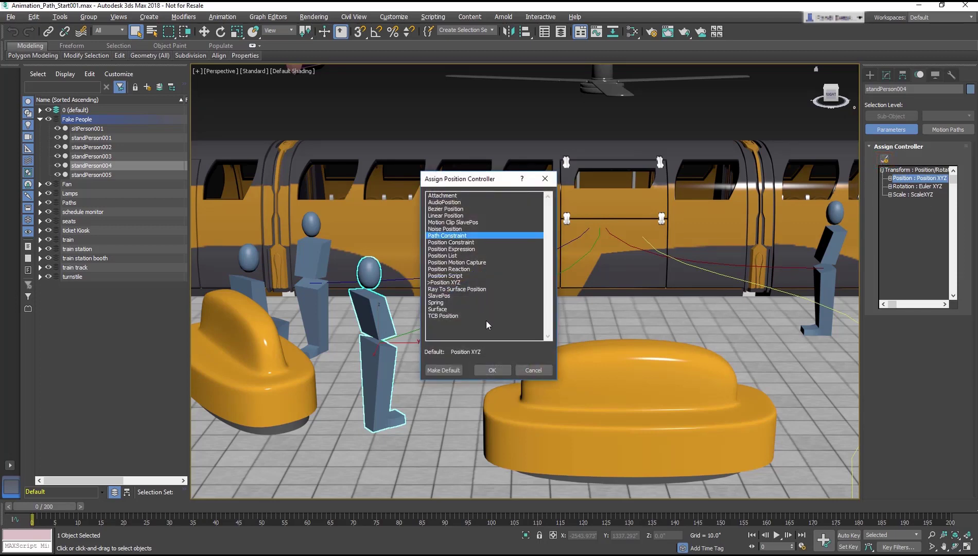
click(491, 371)
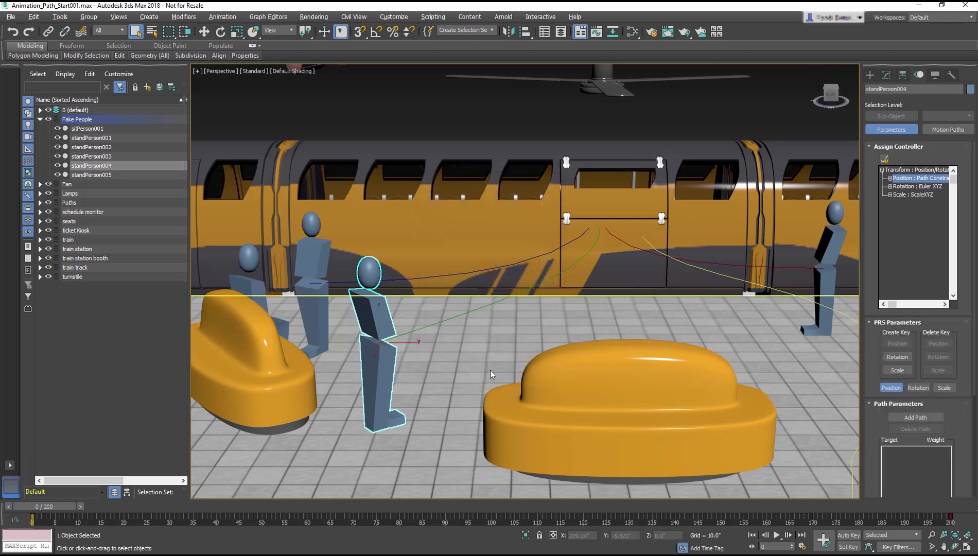
- Add the green spline standPerson004_Path as the target of standPerson004's path constraint
click(938, 420)
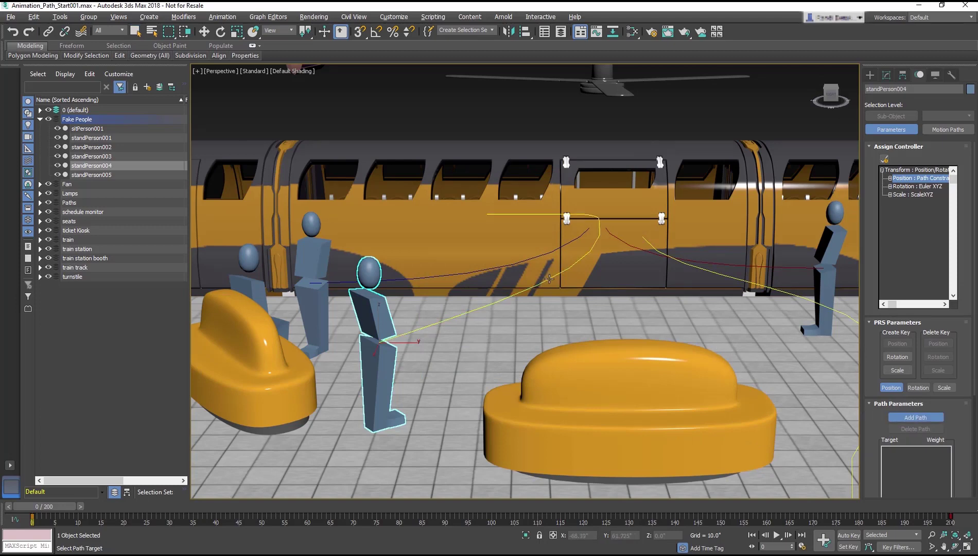
click(549, 279)
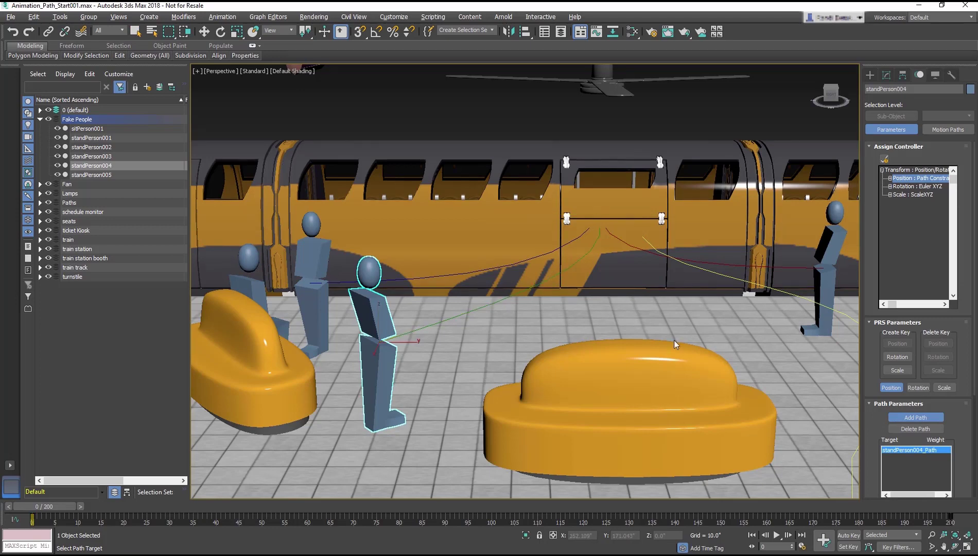
scroll(961, 452, down, 2)
scroll(961, 452, down, 4)
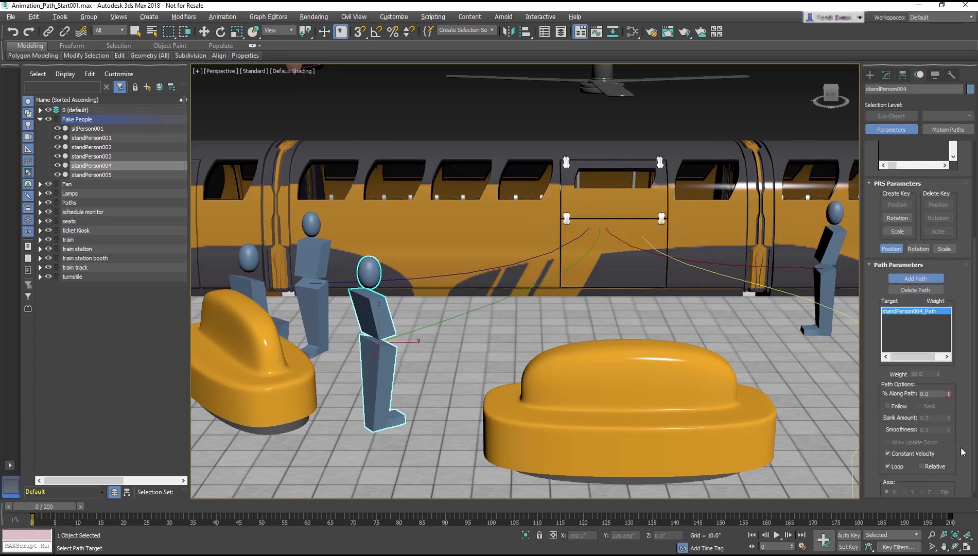
- Play back standPerson004's movement, then turn on Follow and flip the X axis in its path constraint
click(778, 536)
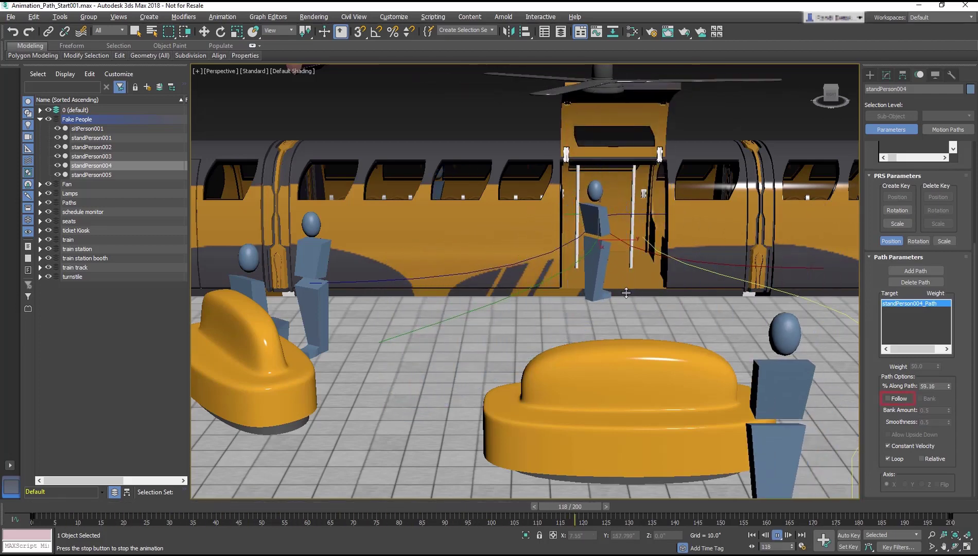
click(777, 536)
click(898, 399)
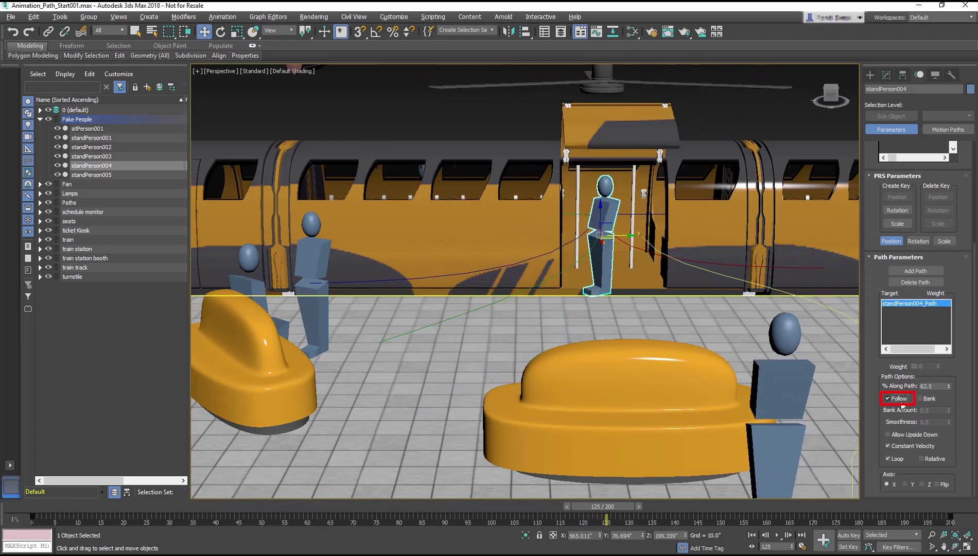
click(944, 486)
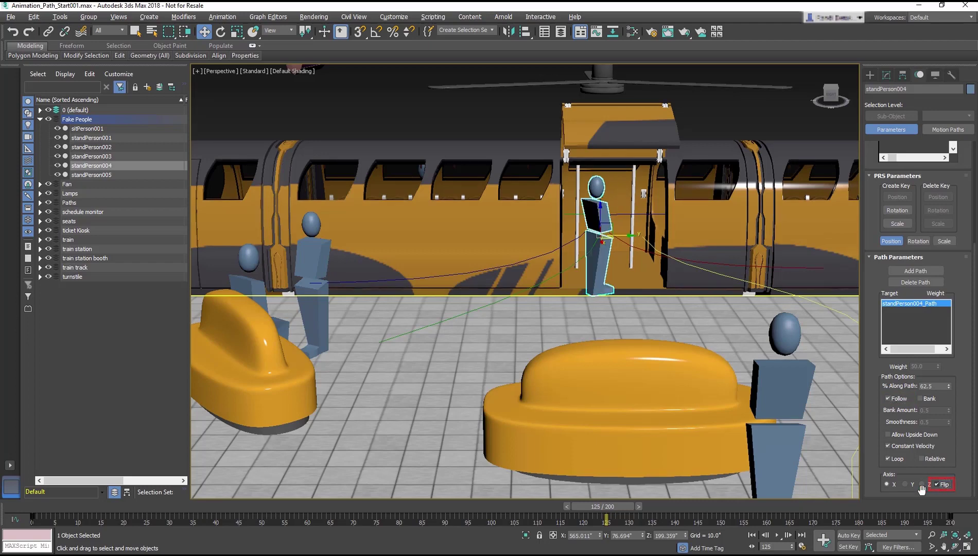
- Return the animation to frame 0 and move standPerson004's start key to frame 70 and end key to frame 120
click(751, 537)
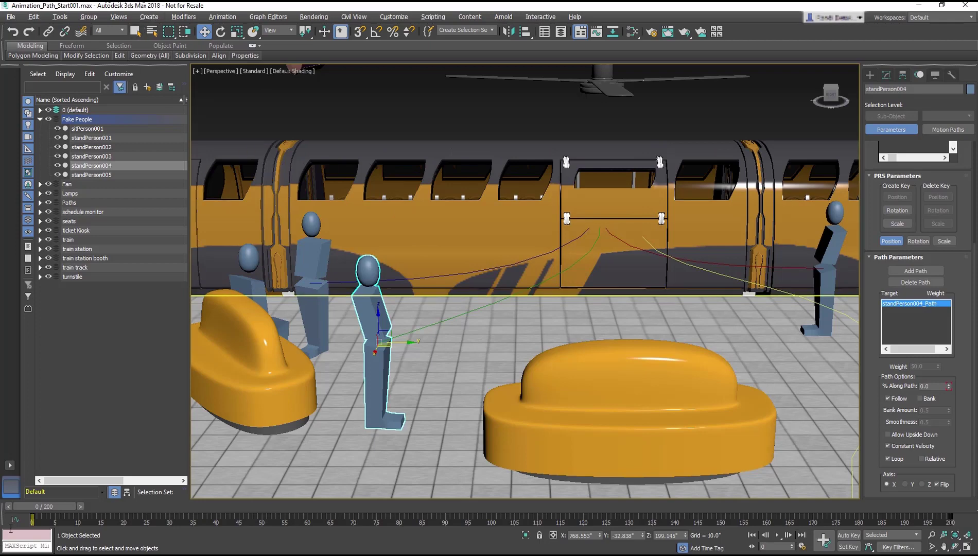
drag(32, 520, 354, 525)
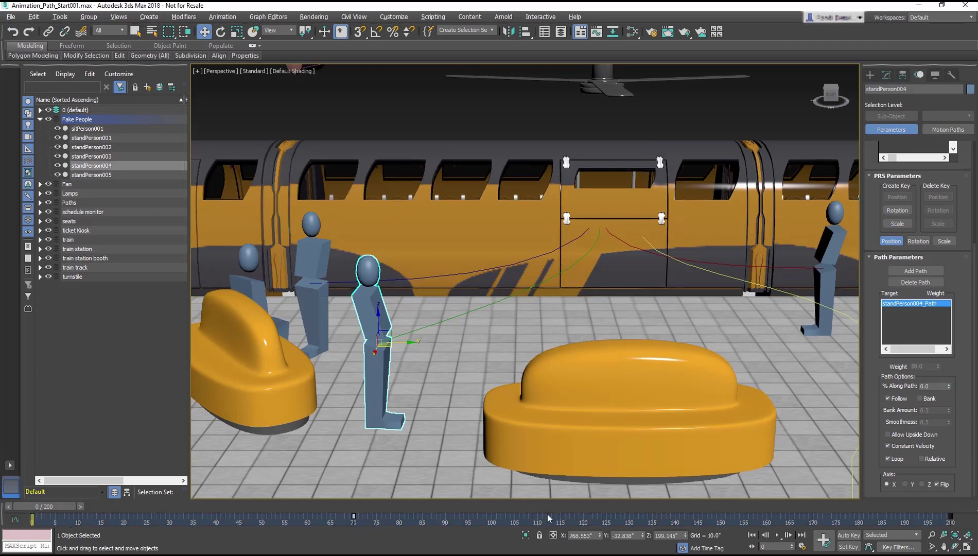
drag(951, 515, 583, 534)
- Rotate standPerson004 about its vertical axis so it faces along its path, and play back the animation
key(e)
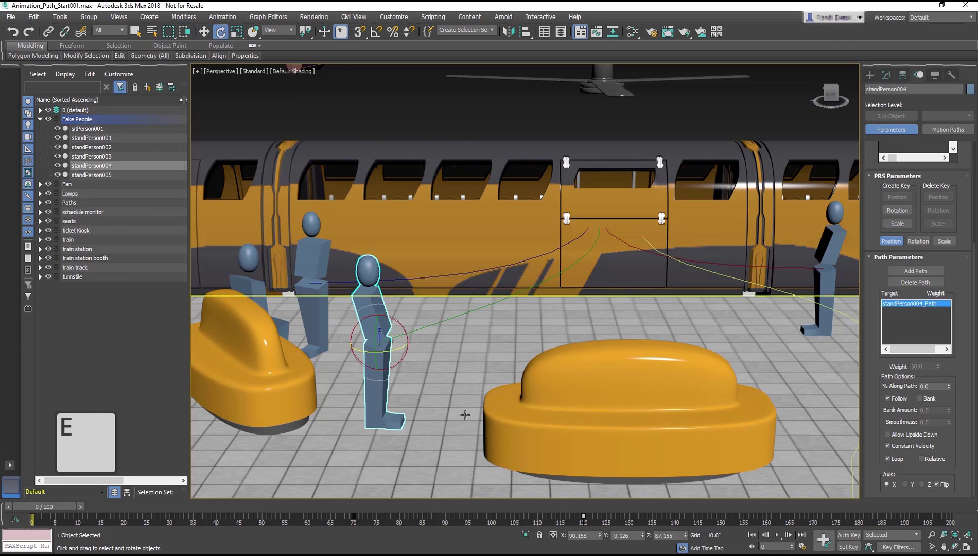
drag(388, 349, 438, 337)
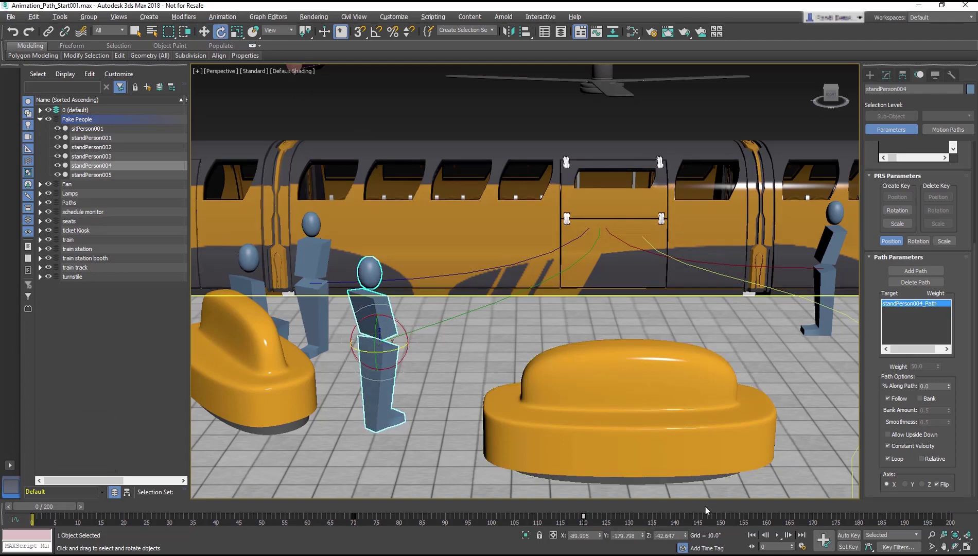
click(778, 536)
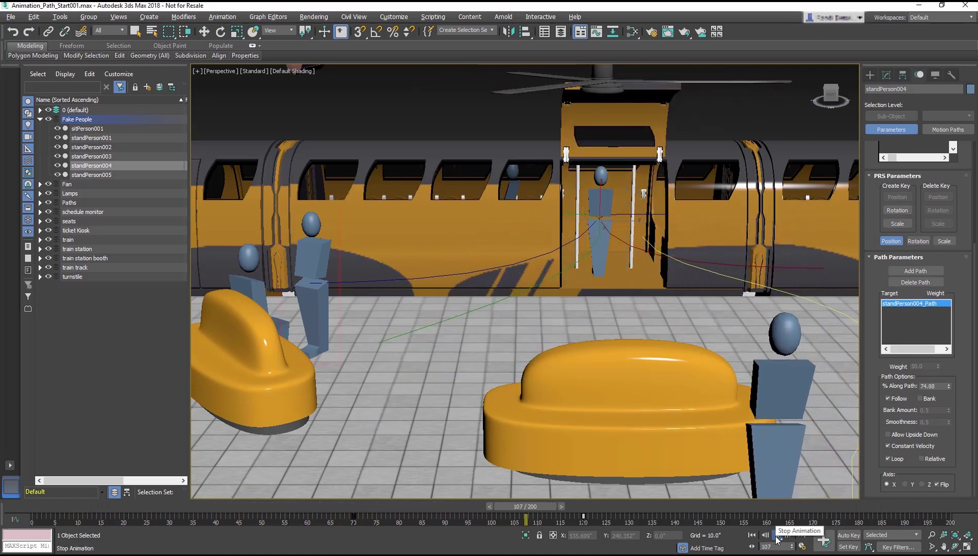
click(778, 539)
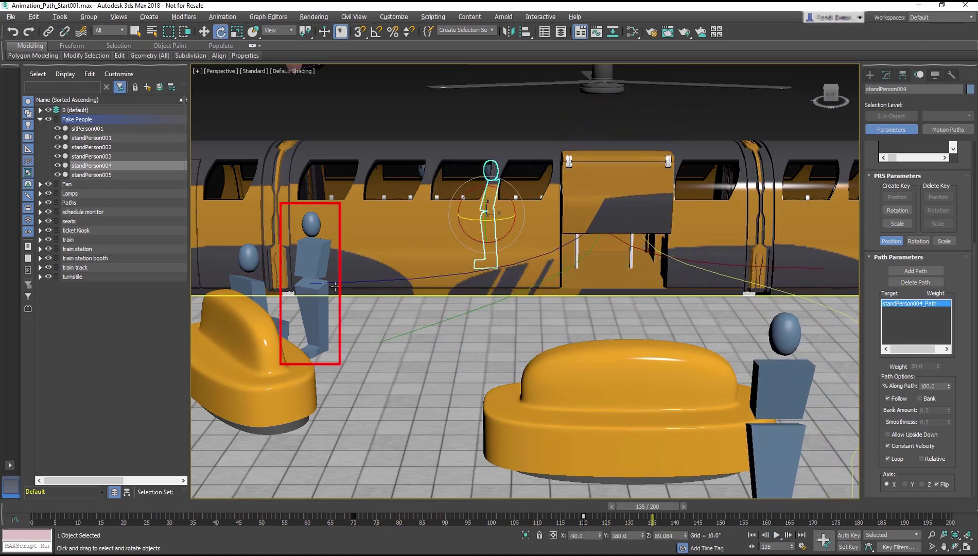
- Examine standPerson005 and its blue spline standPerson005_Path, scrub the animation back to frame 27, and clear the selection
click(315, 273)
key(e)
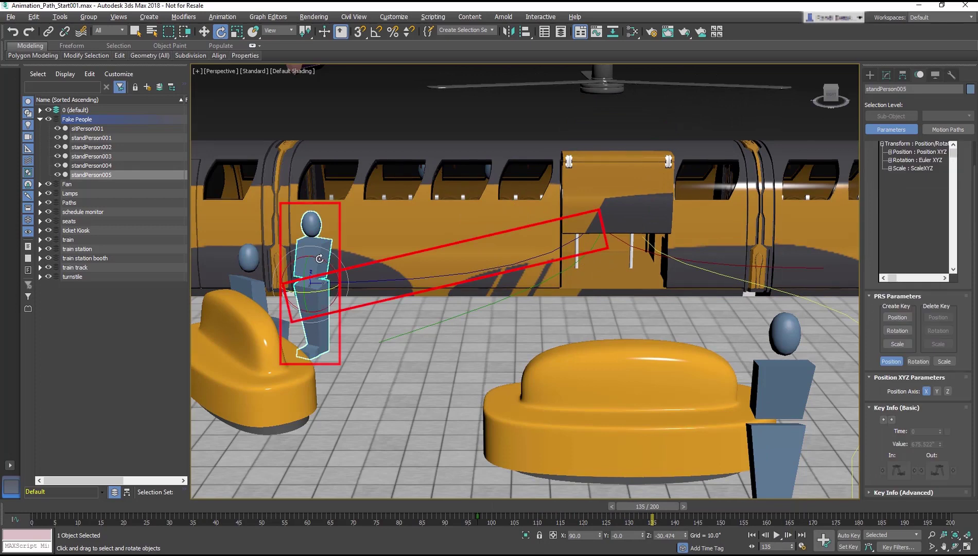
key(q)
click(340, 281)
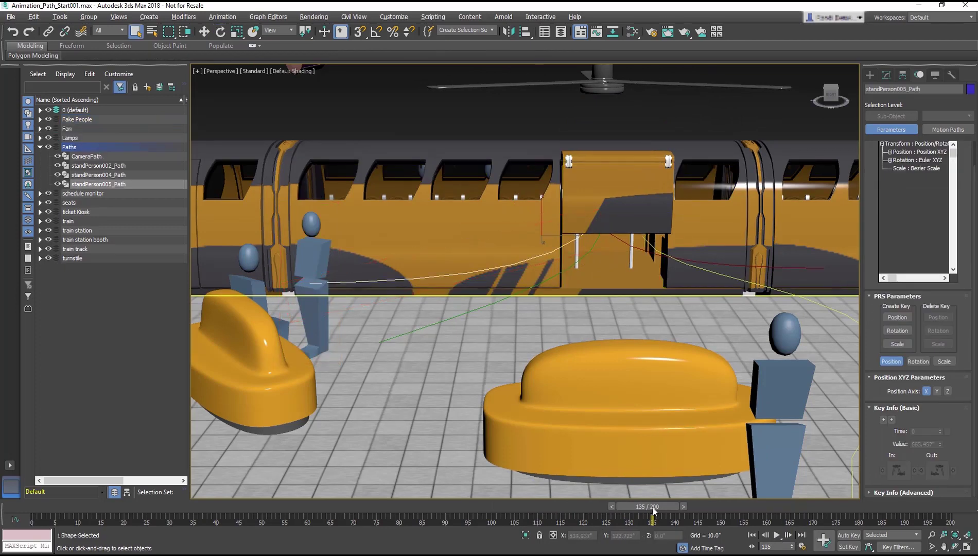
drag(652, 507, 156, 477)
key(q)
click(315, 254)
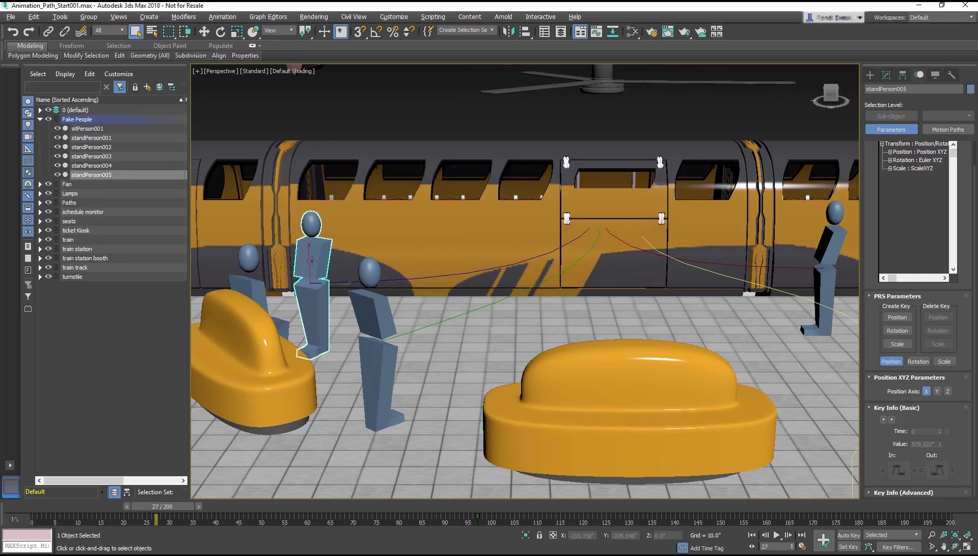
click(422, 105)
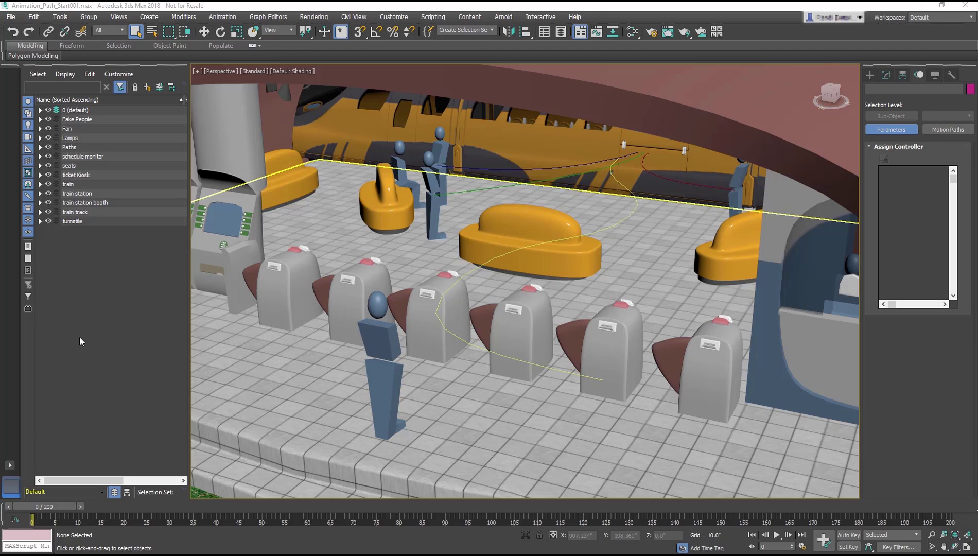
- Expand the default layer to locate Camera001 and switch to the four-viewport layout
click(40, 111)
click(58, 119)
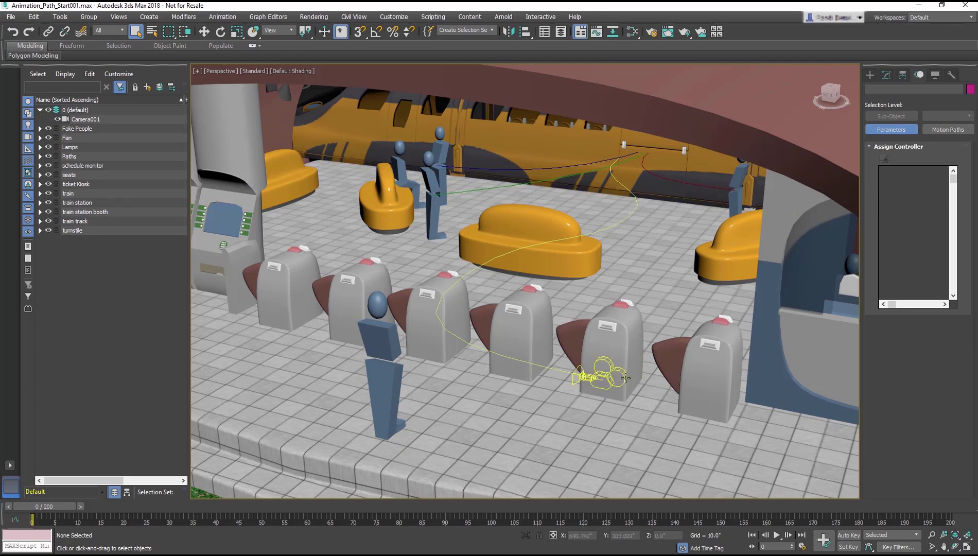
key(alt+w)
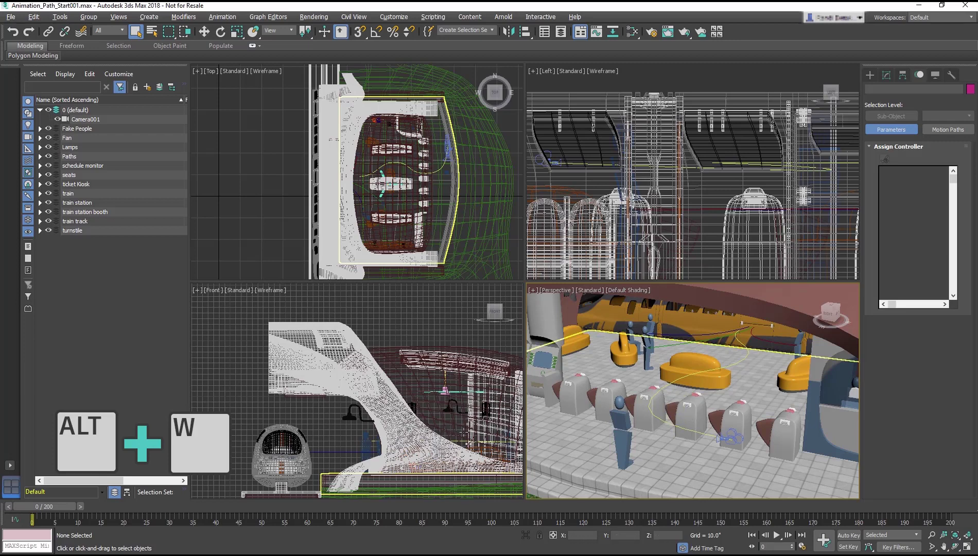
- Change the Front viewport to the Camera001 view and display it with Default Shading
click(212, 289)
key(c)
mouse_move(235, 301)
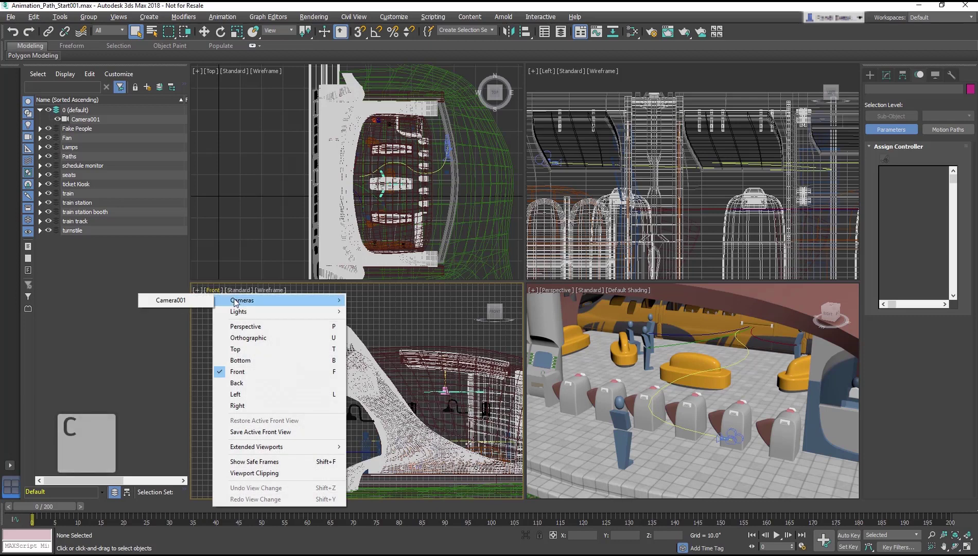
click(192, 303)
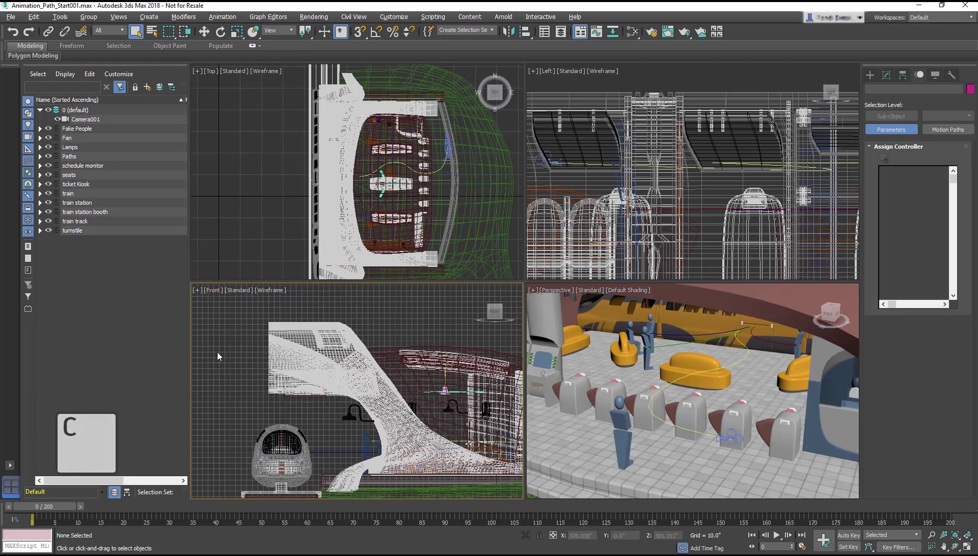
key(F3)
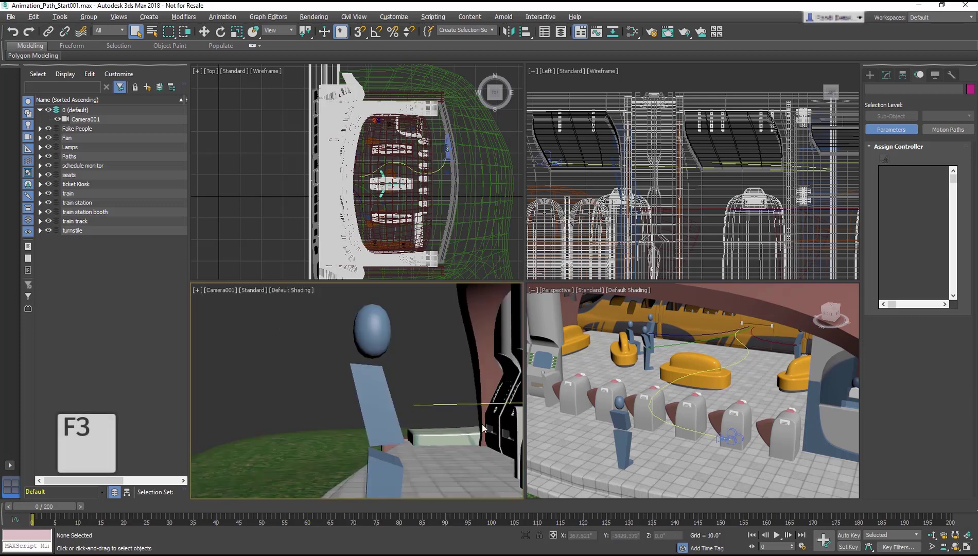
- Assign a Path Constraint controller to the position of Camera001
click(738, 436)
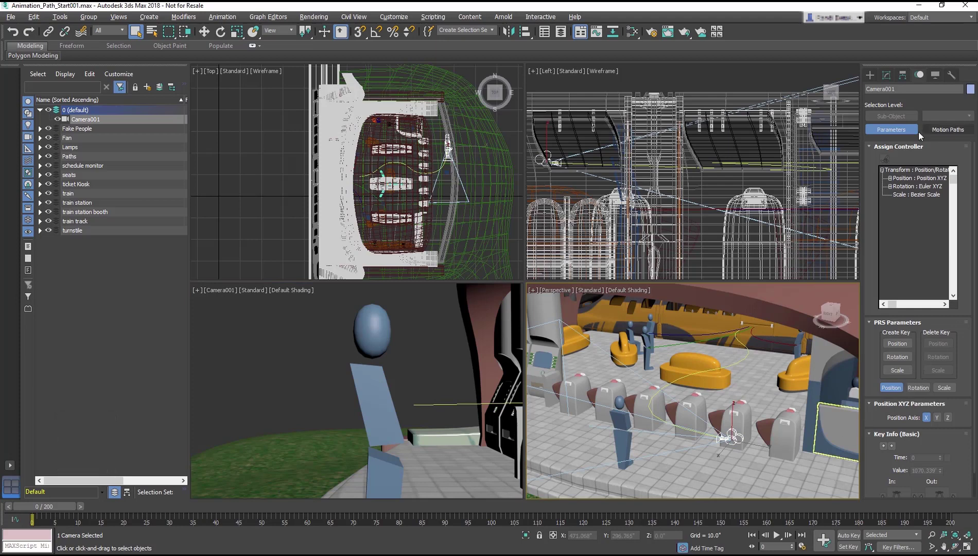
click(905, 179)
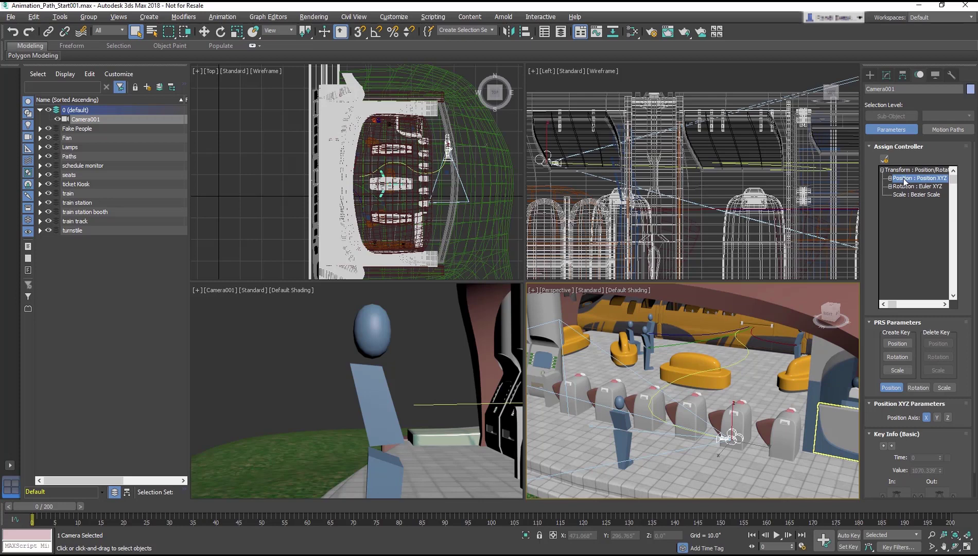
click(886, 159)
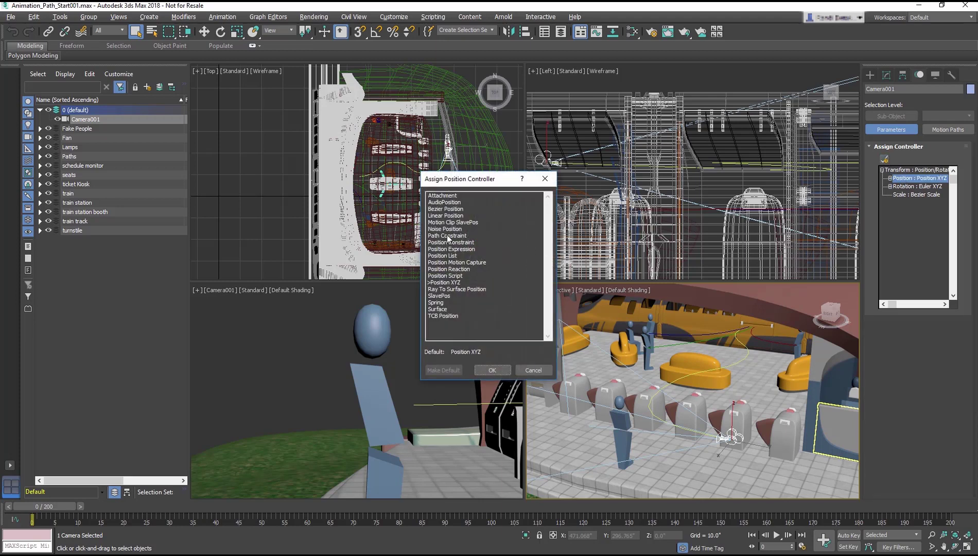
click(448, 236)
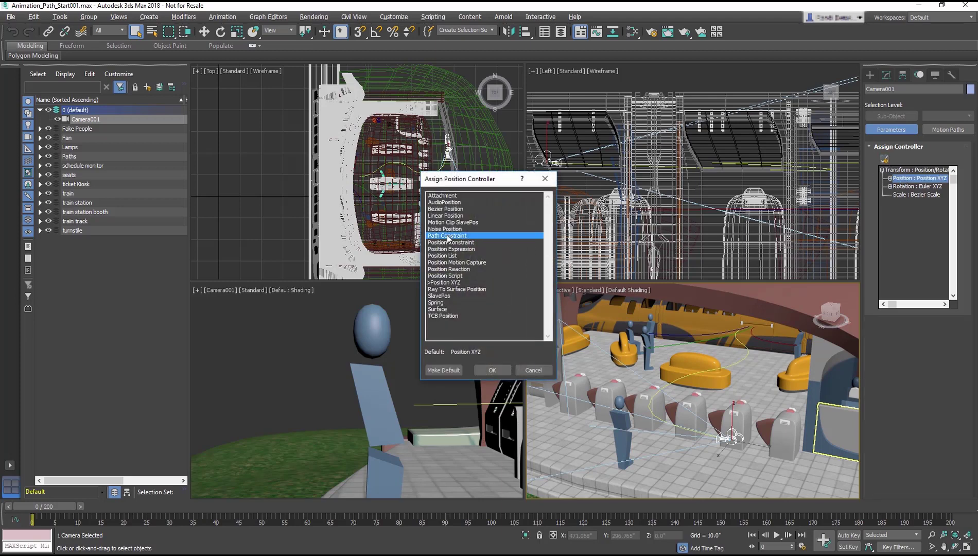
click(481, 370)
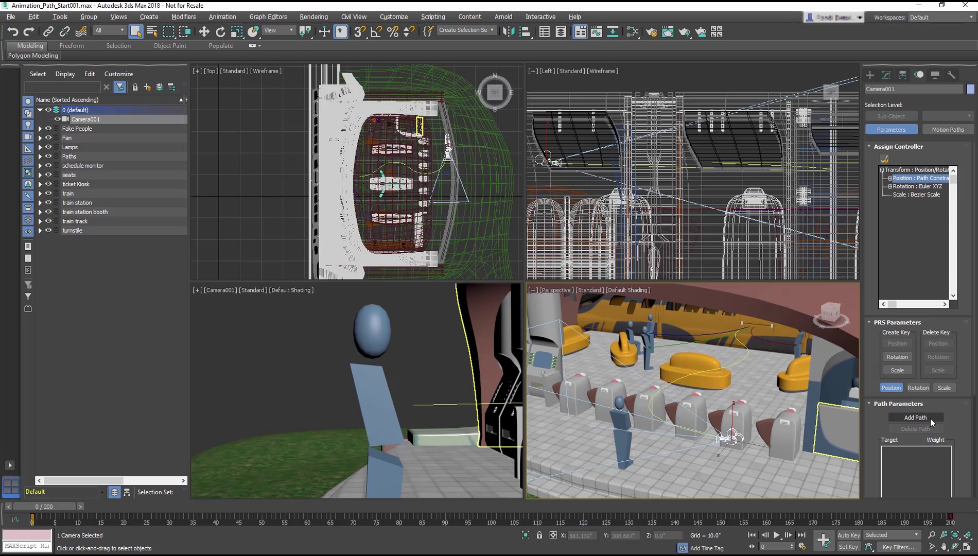
- Add the yellow spline CameraPath as the target of Camera001's path constraint and bring its path options into view
click(930, 418)
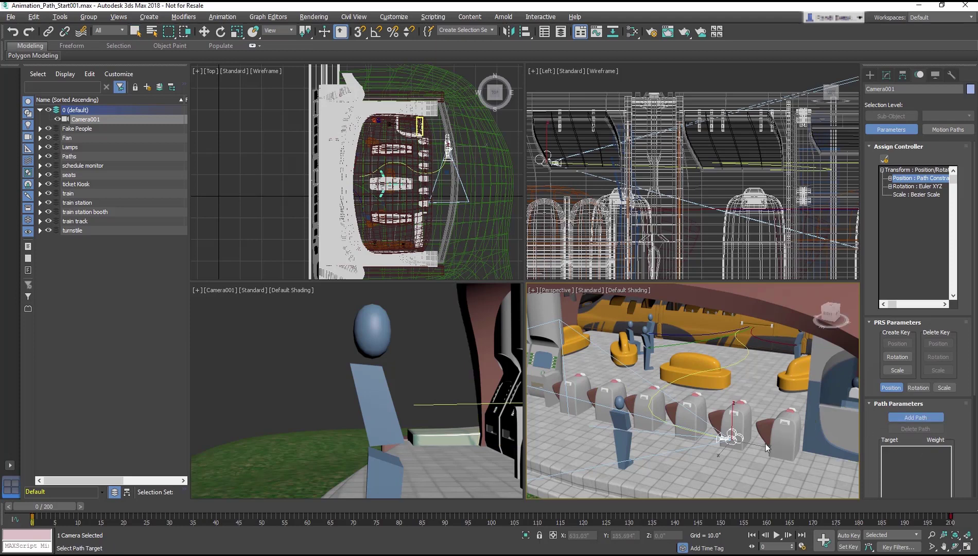
click(675, 381)
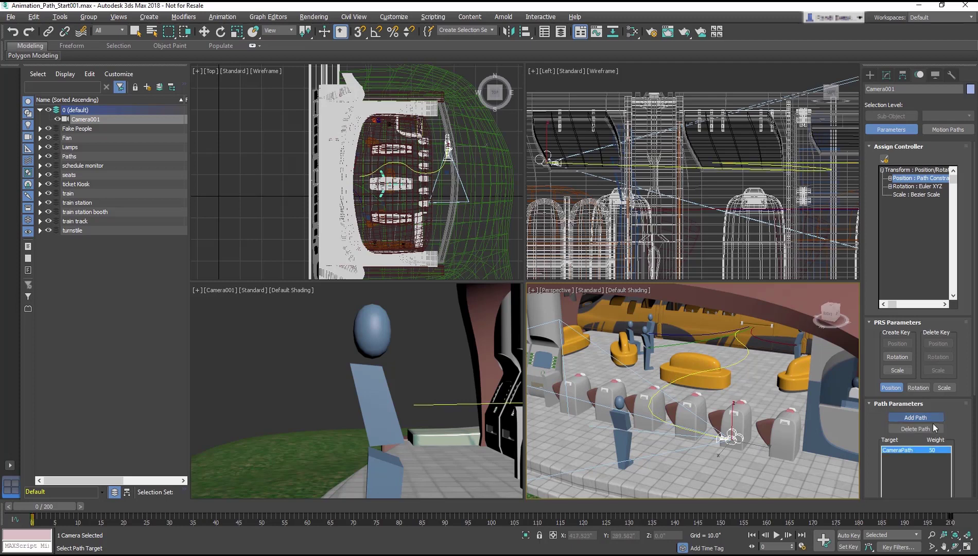
scroll(966, 438, down, 4)
scroll(967, 437, down, 1)
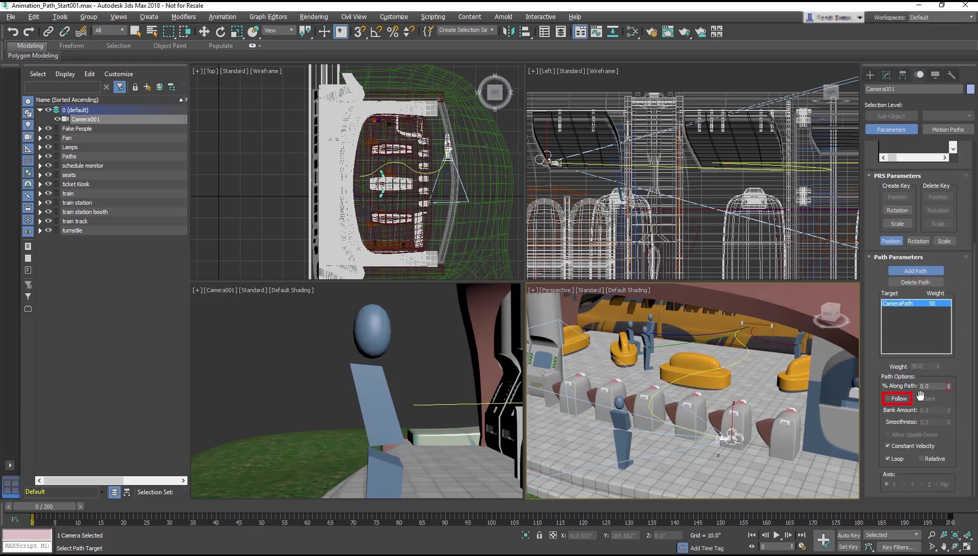
- Enable Follow and Bank on Camera001's path constraint with a bank amount of 0.1, and align it to the flipped Y axis
click(902, 400)
click(930, 401)
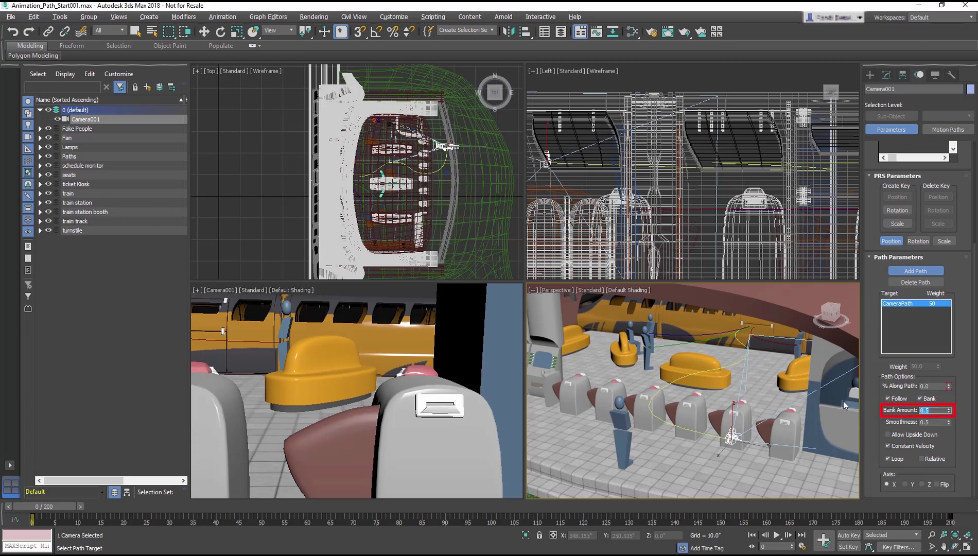
text(0.1)
key(Return)
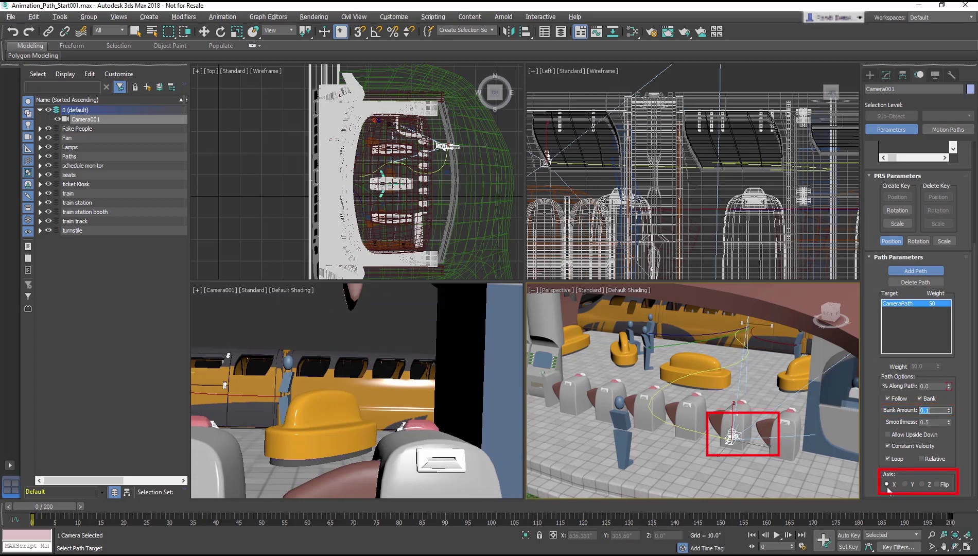
click(907, 484)
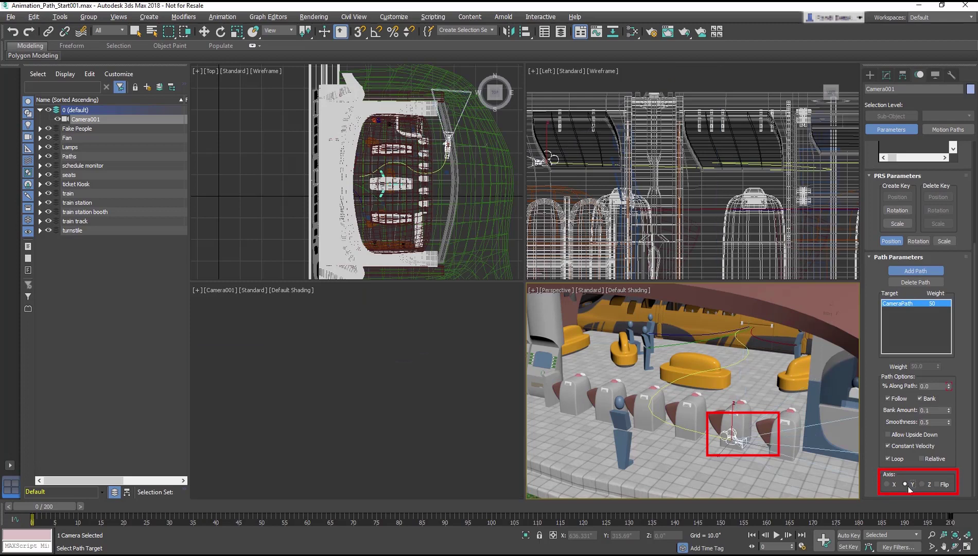
click(949, 485)
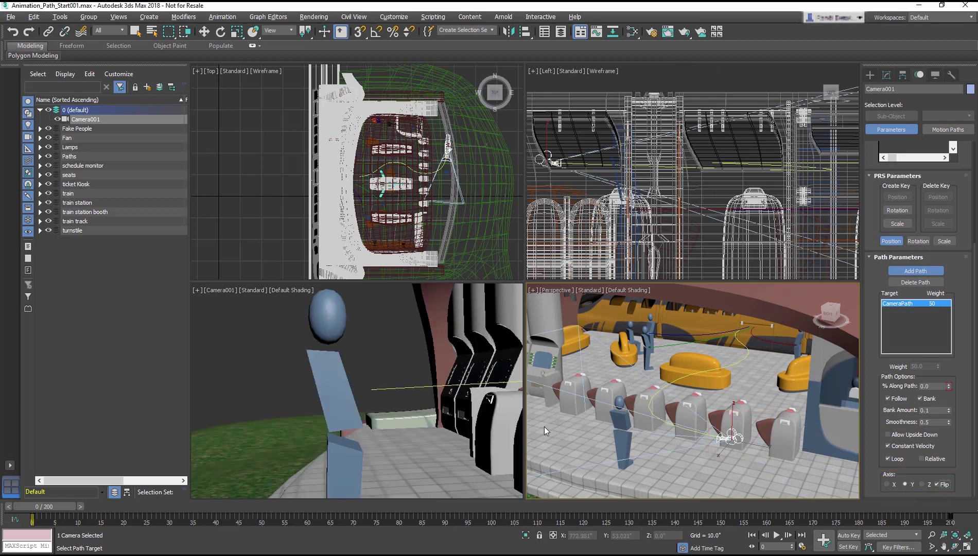
- Play the animation in the Camera001 view to check the camera's motion along the path, and stop the playback
click(242, 371)
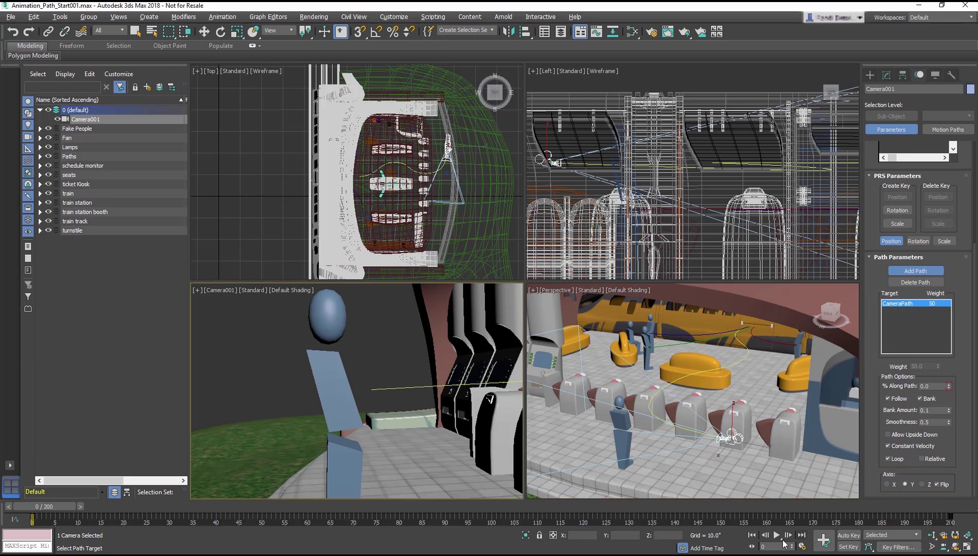
click(777, 536)
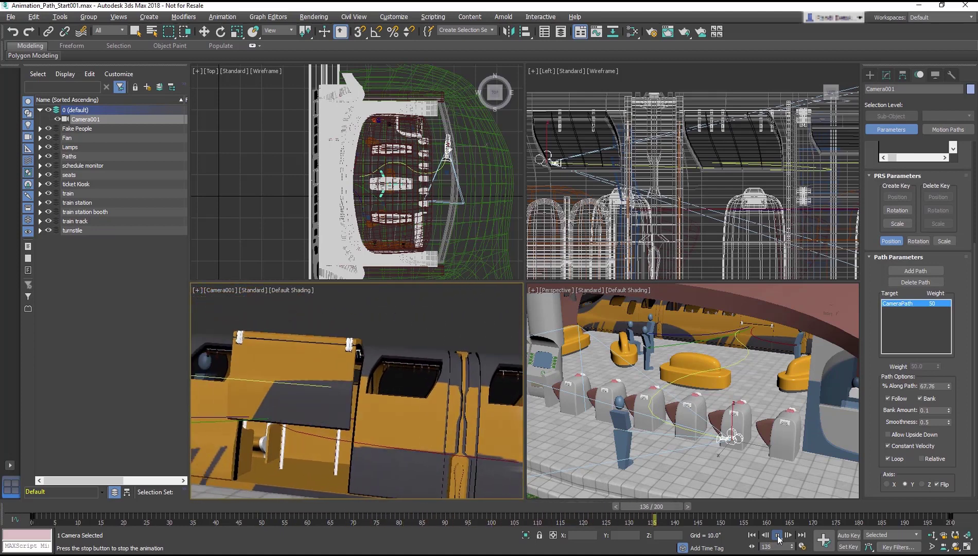
click(777, 535)
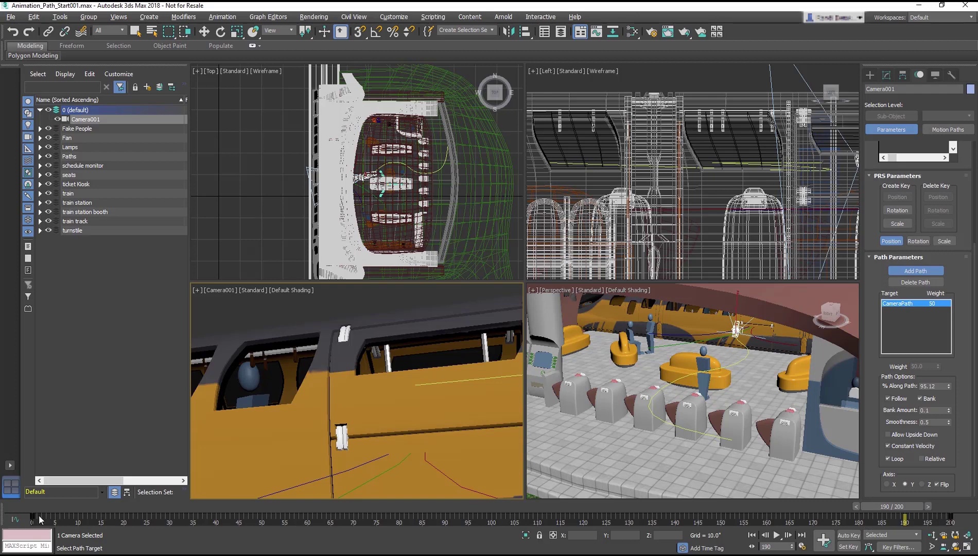
- Move Camera001's start key to frame 80 and its end key to frame 150, and replay the animation from frame 0
drag(32, 516, 400, 517)
drag(760, 523, 613, 531)
drag(718, 534, 722, 534)
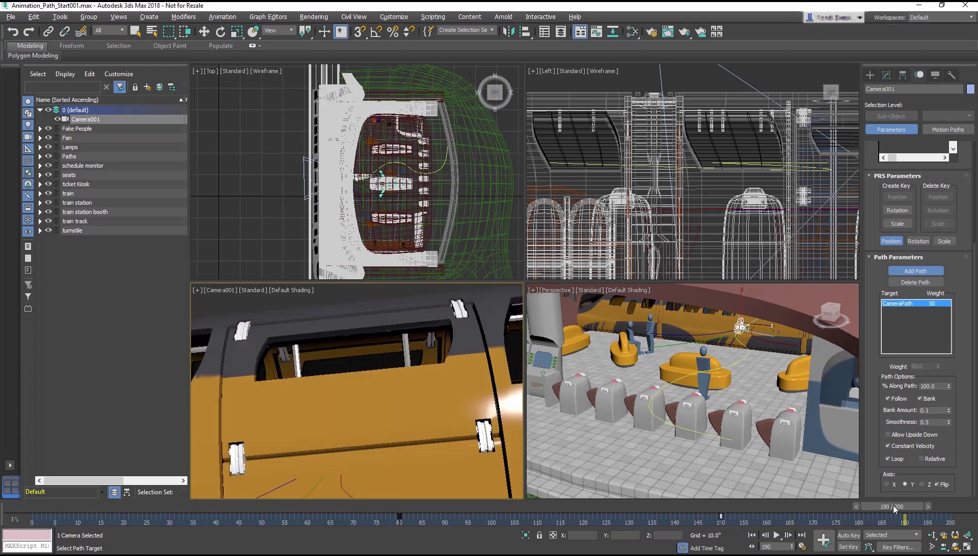
drag(894, 509, 44, 512)
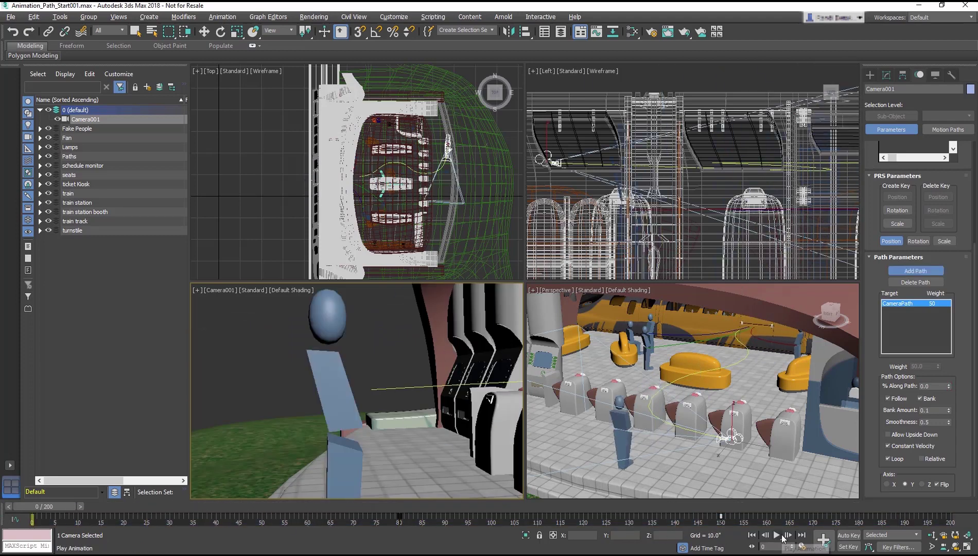
click(777, 535)
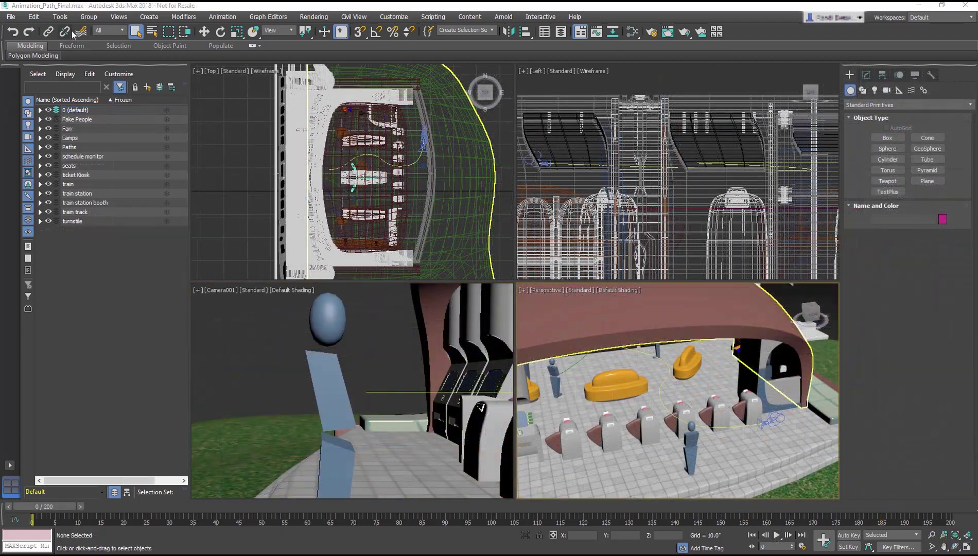
- Start creating a preview animation and set its per-view preset to Standard
click(61, 17)
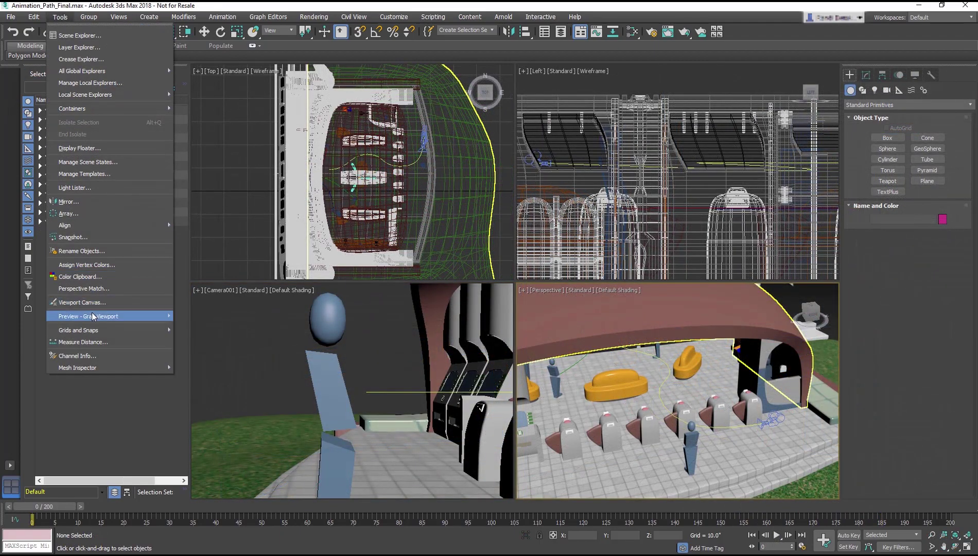
mouse_move(93, 316)
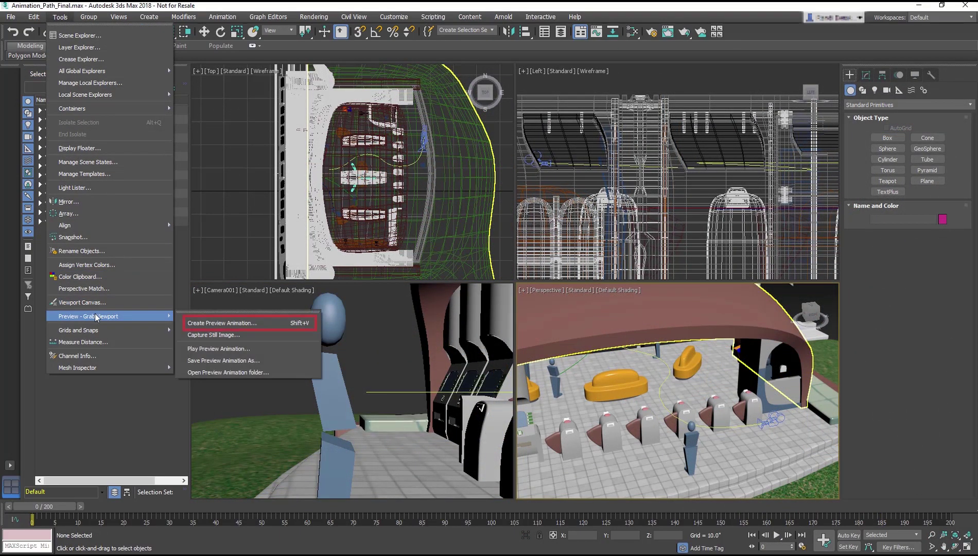
click(231, 322)
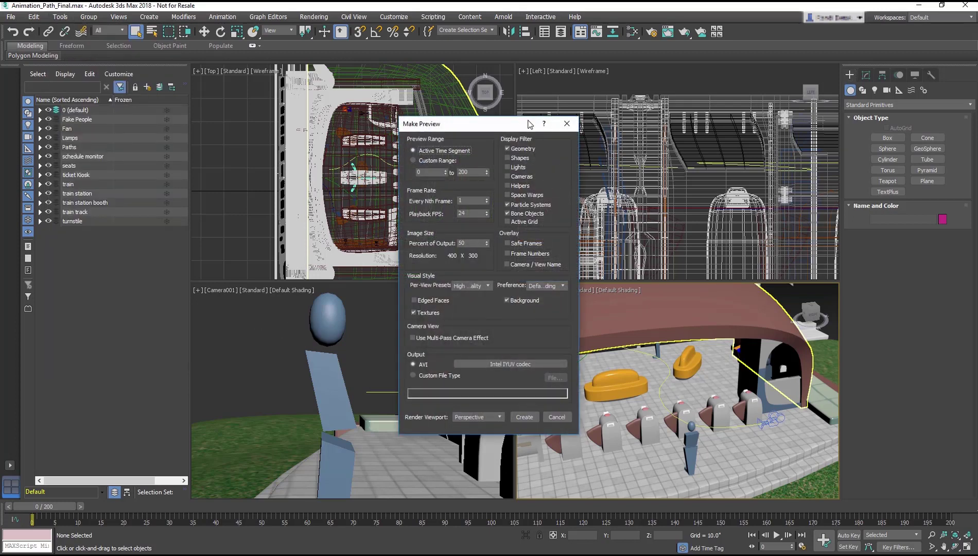
click(477, 287)
- Set the preview's AVI output compressor to Microsoft Video 1
click(521, 366)
click(489, 179)
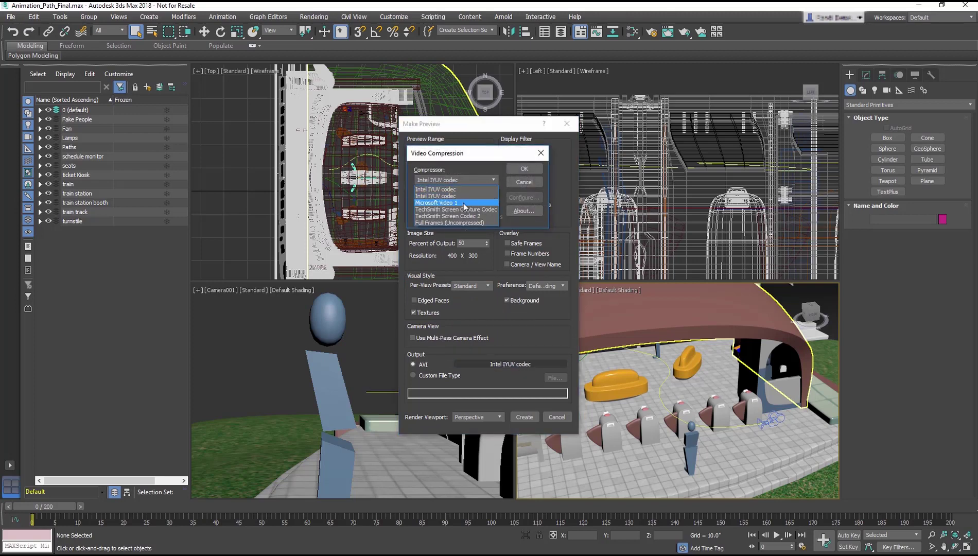
click(463, 202)
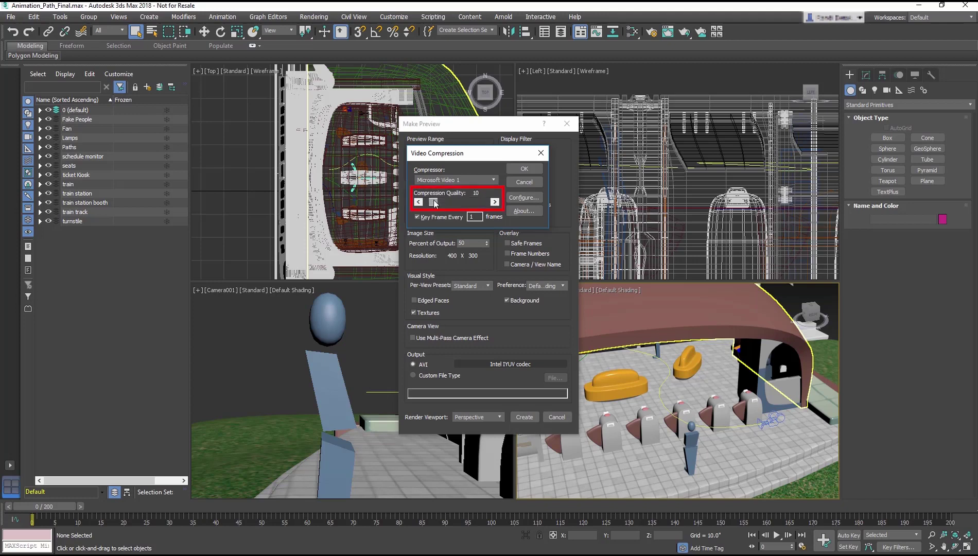
click(525, 170)
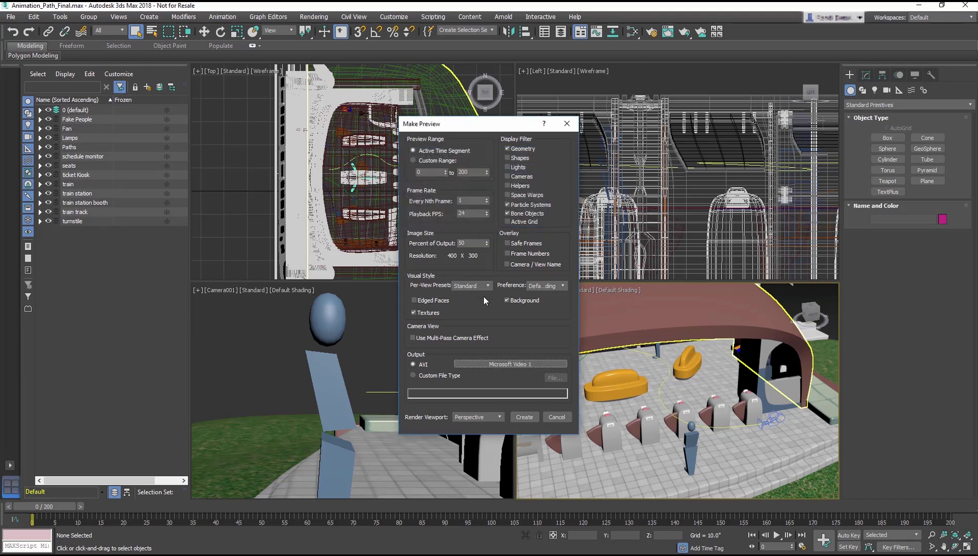
- Choose Camera001 as the render viewport and create the preview animation
click(478, 417)
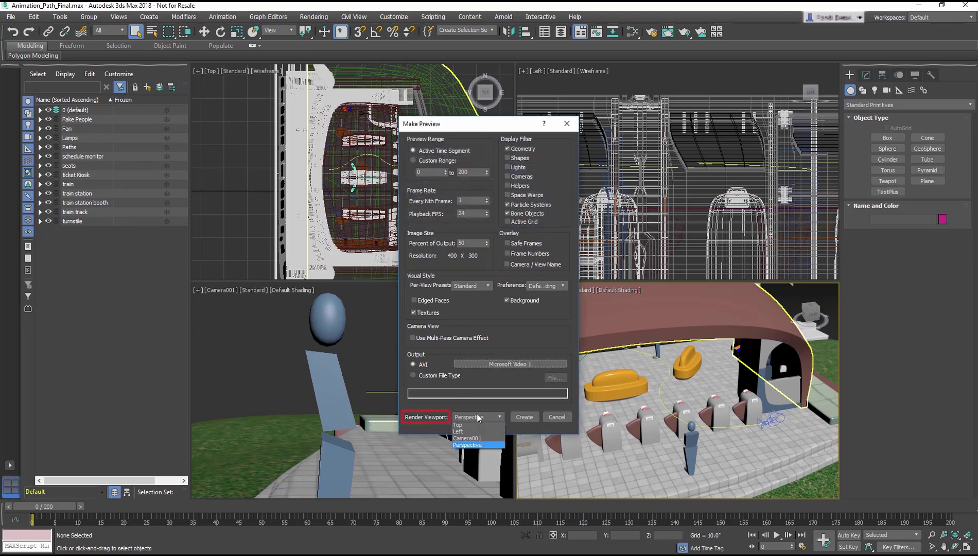
click(474, 440)
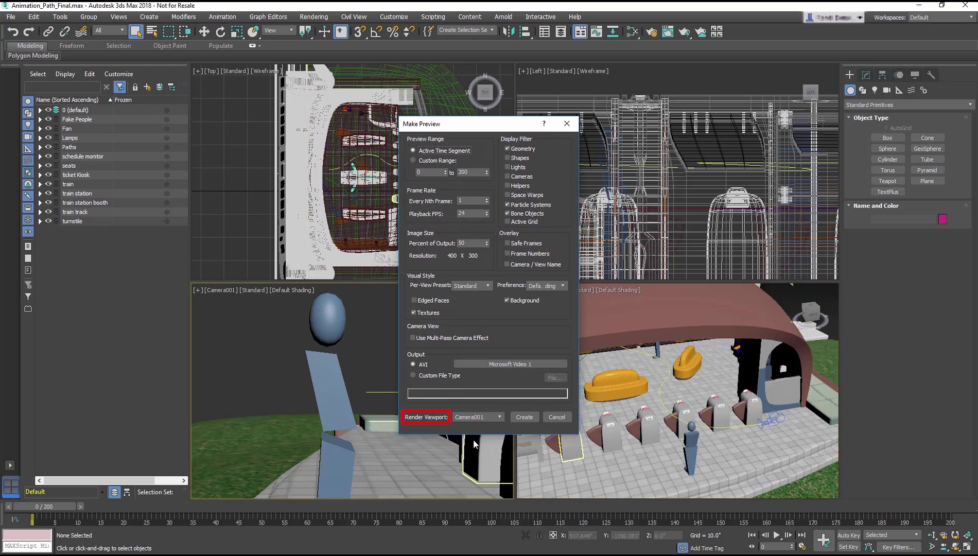
click(525, 418)
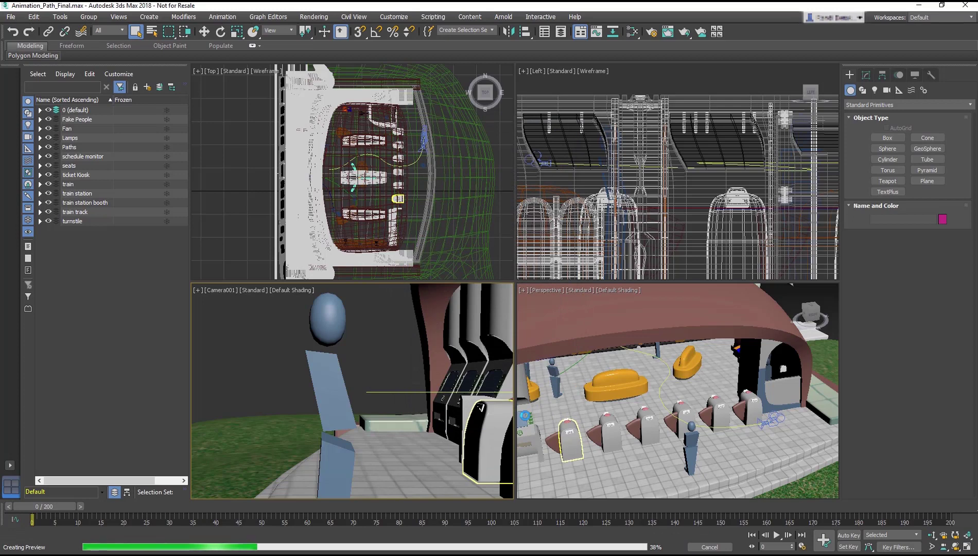